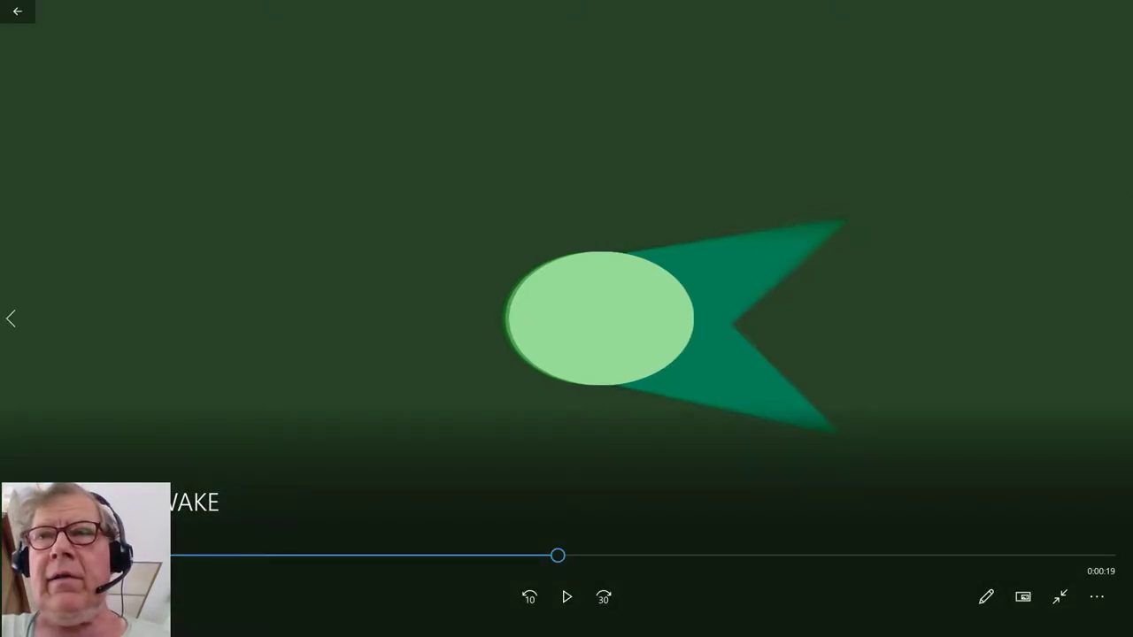
Exit full screen on the SITE TURTLE WAKE movie paused at 0:00:19
left_click(1073, 599)
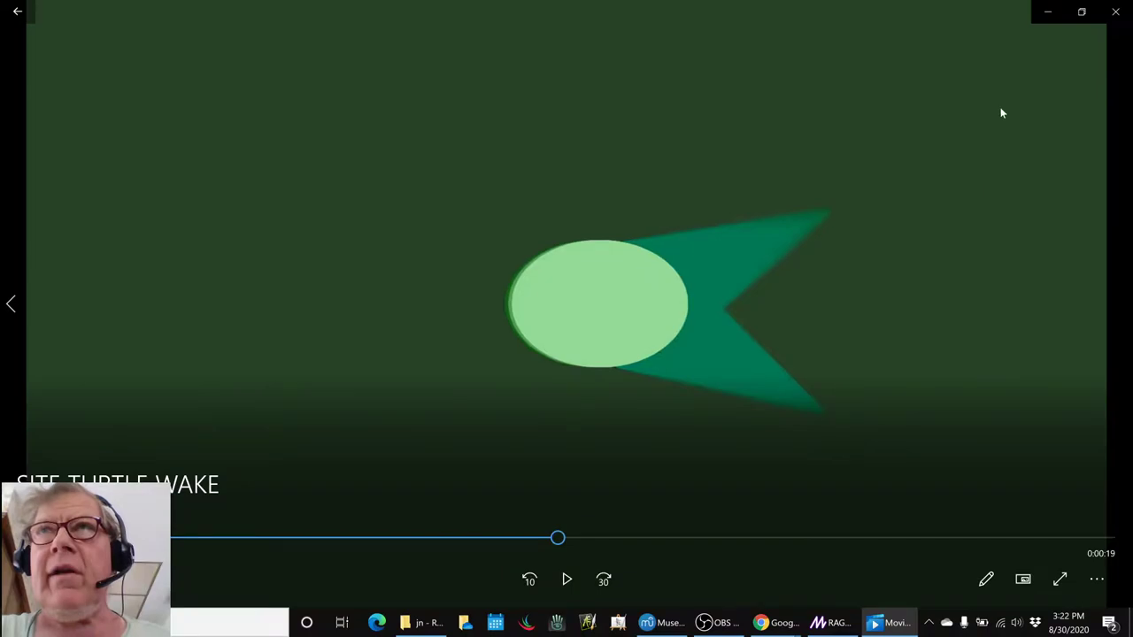
Minimize the movie player and bring up the Composing in Full Media minutes spreadsheet beside MuseScore
left_click(1046, 11)
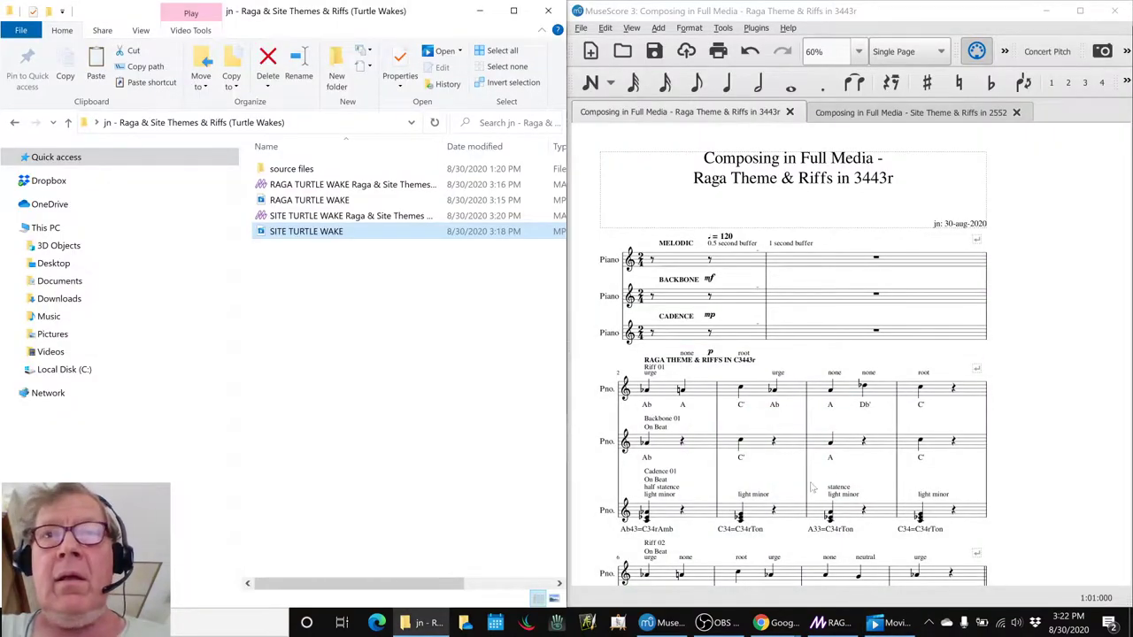
left_click(713, 622)
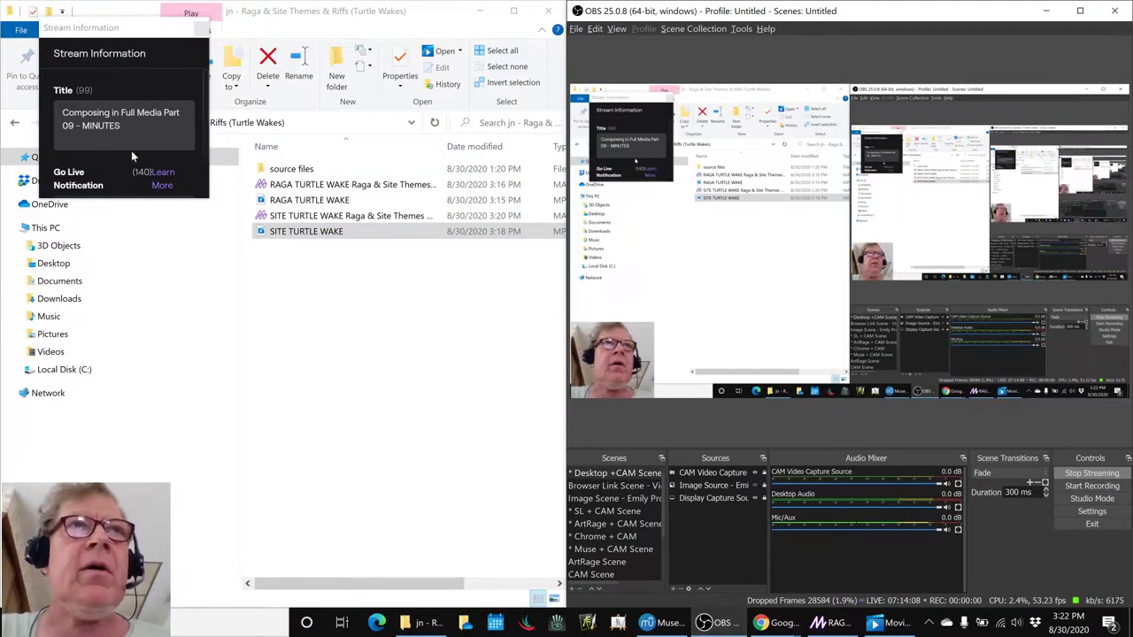
left_click(677, 623)
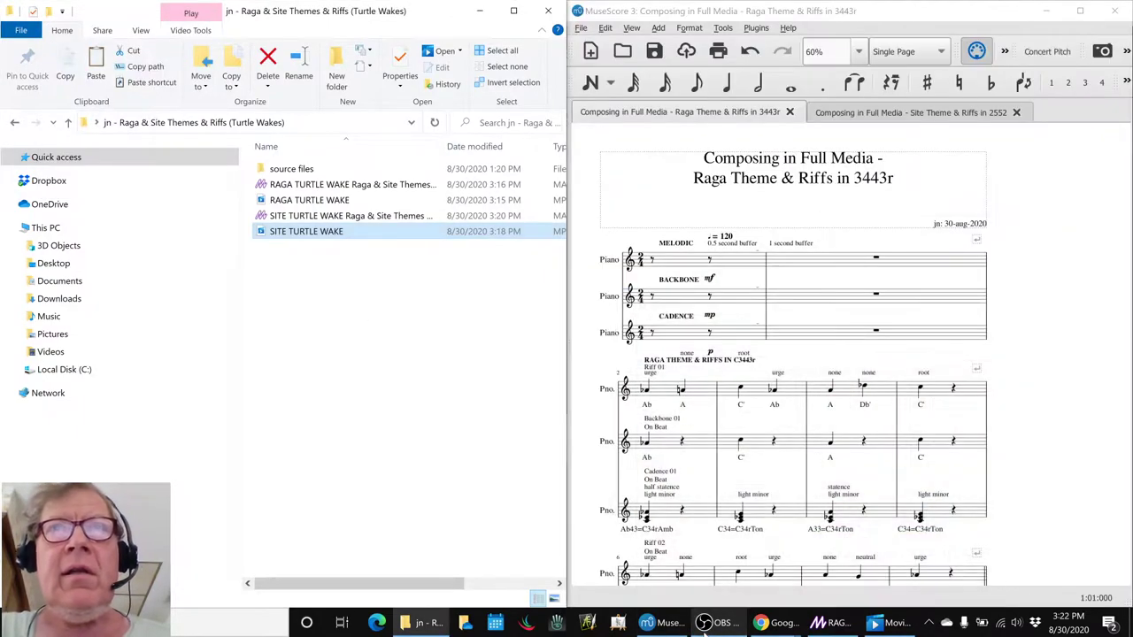
key("alt+Tab")
key("alt+Tab")
key("alt+Tab")
key("alt+Tab")
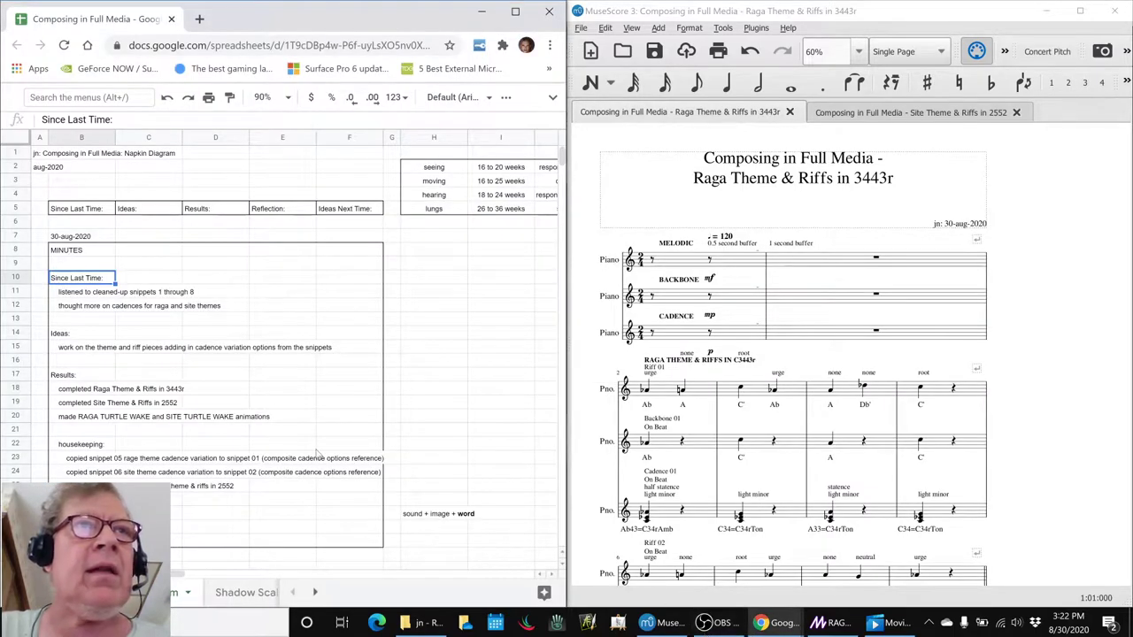
Review minutes cells B12, B15 and B18, then open the Site Theme & Riffs in 2552 score
left_click(70, 307)
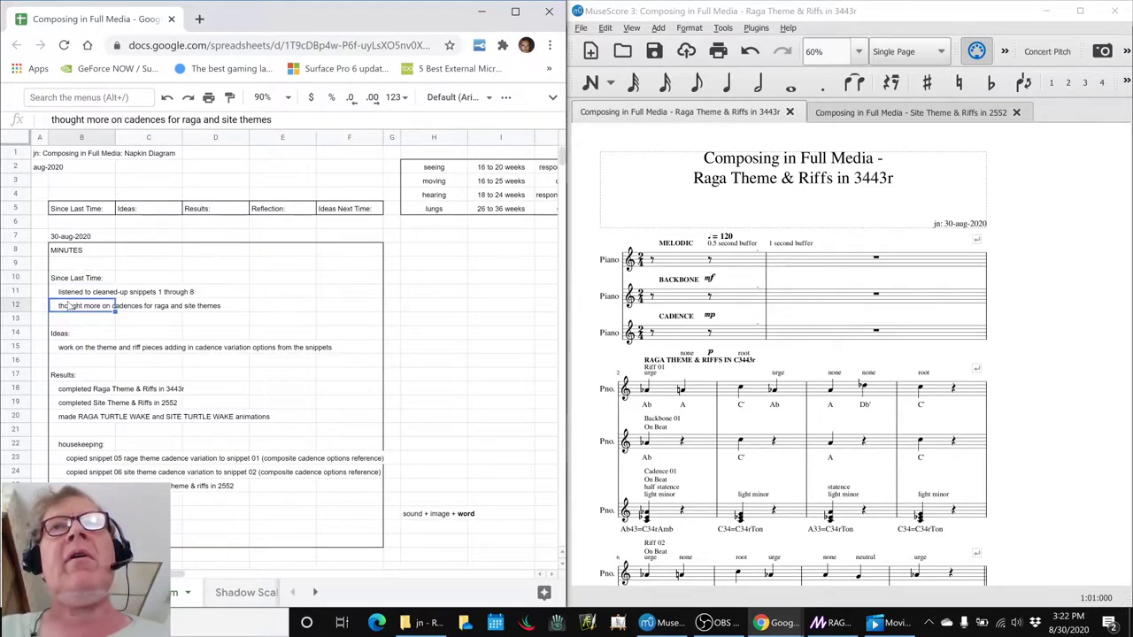
left_click(100, 352)
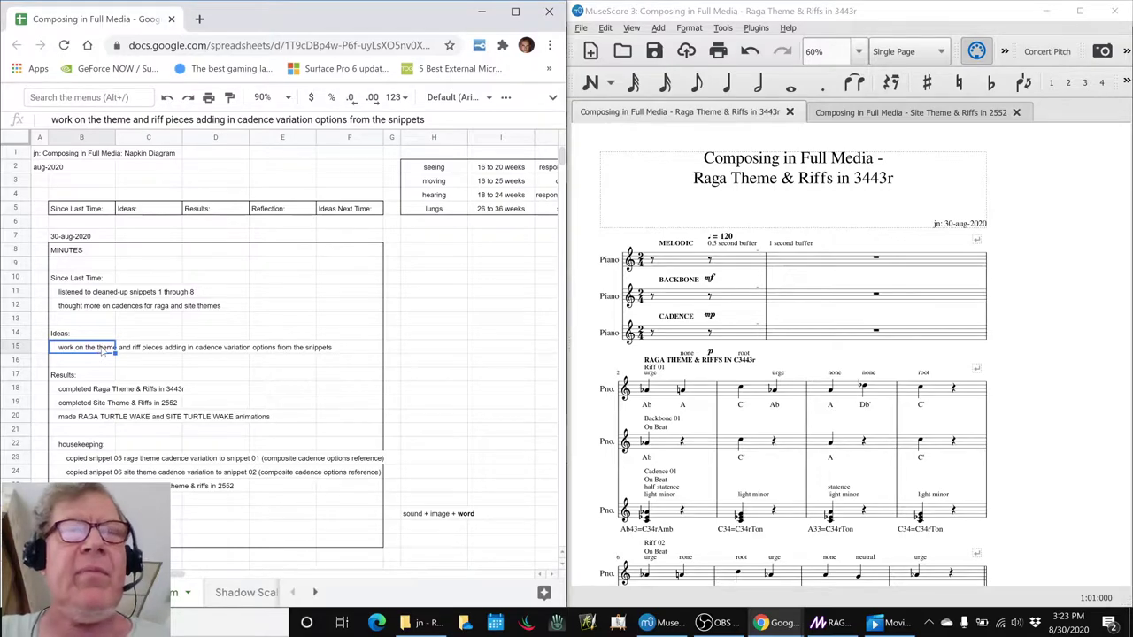
left_click(81, 391)
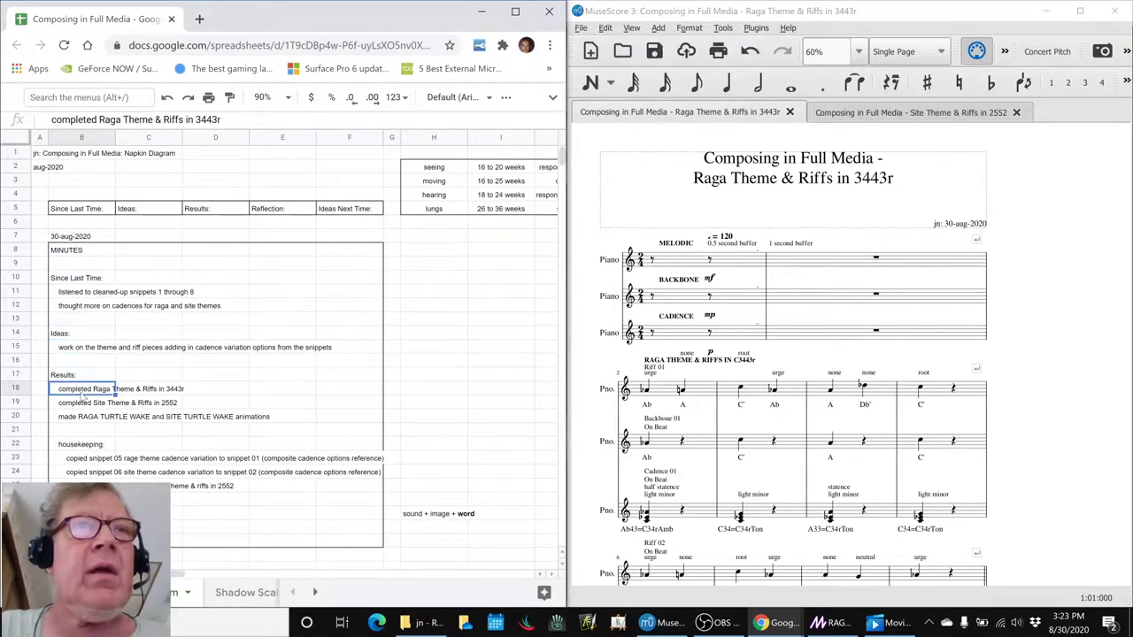
left_click(644, 214)
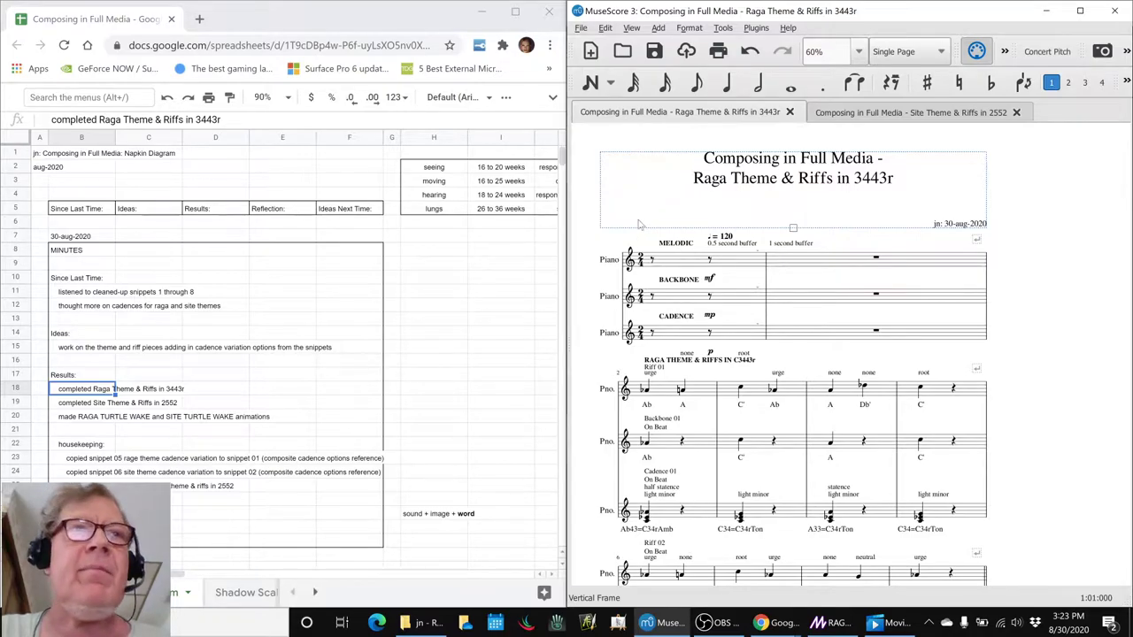
left_click(888, 118)
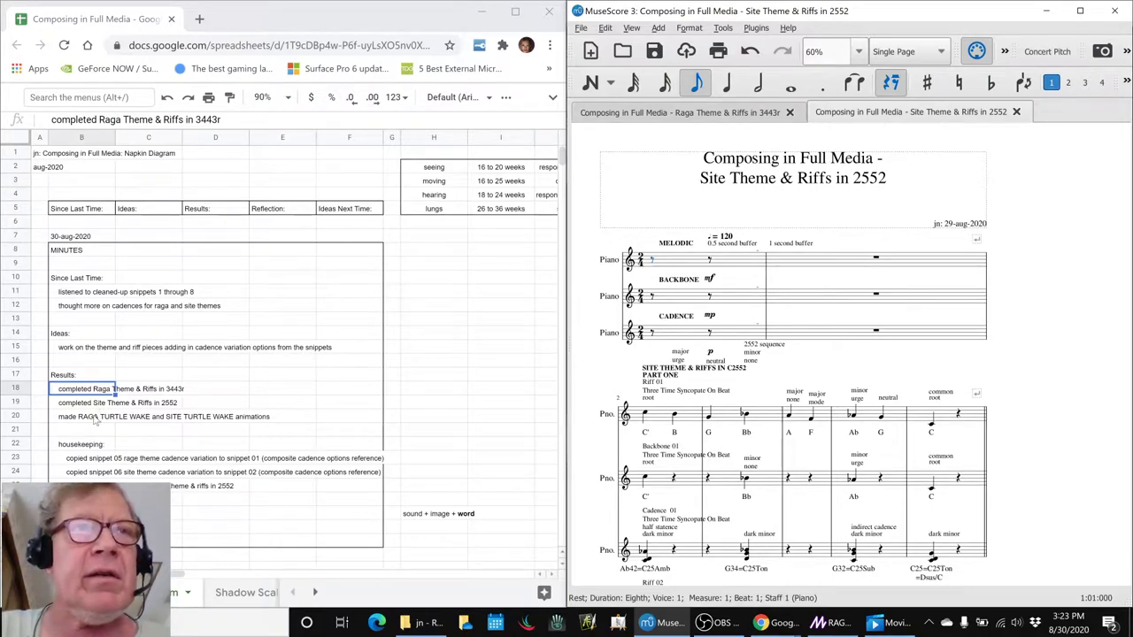
Review the turtle wake, housekeeping and additional riffs entries in rows 20, 23 and 25
left_click(94, 420)
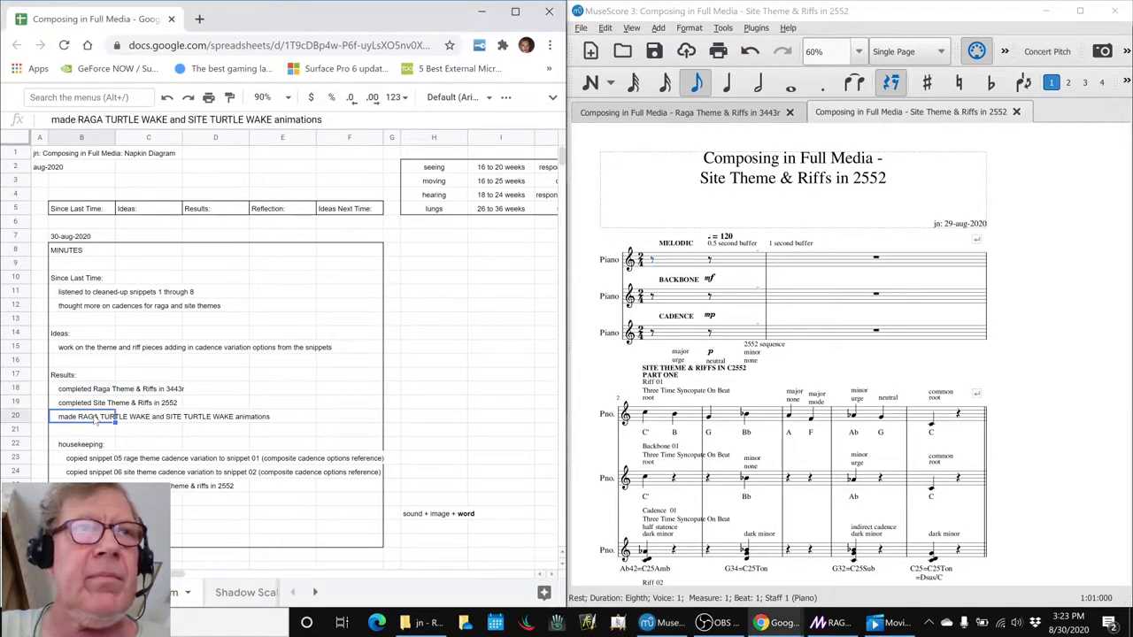
left_click(79, 461)
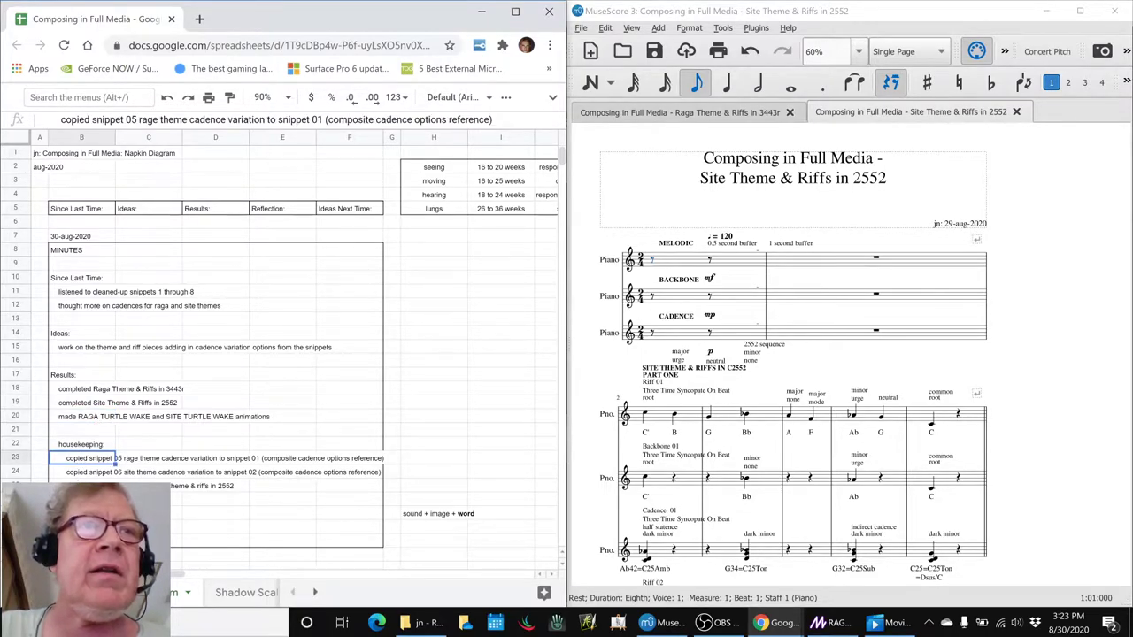
left_click(88, 486)
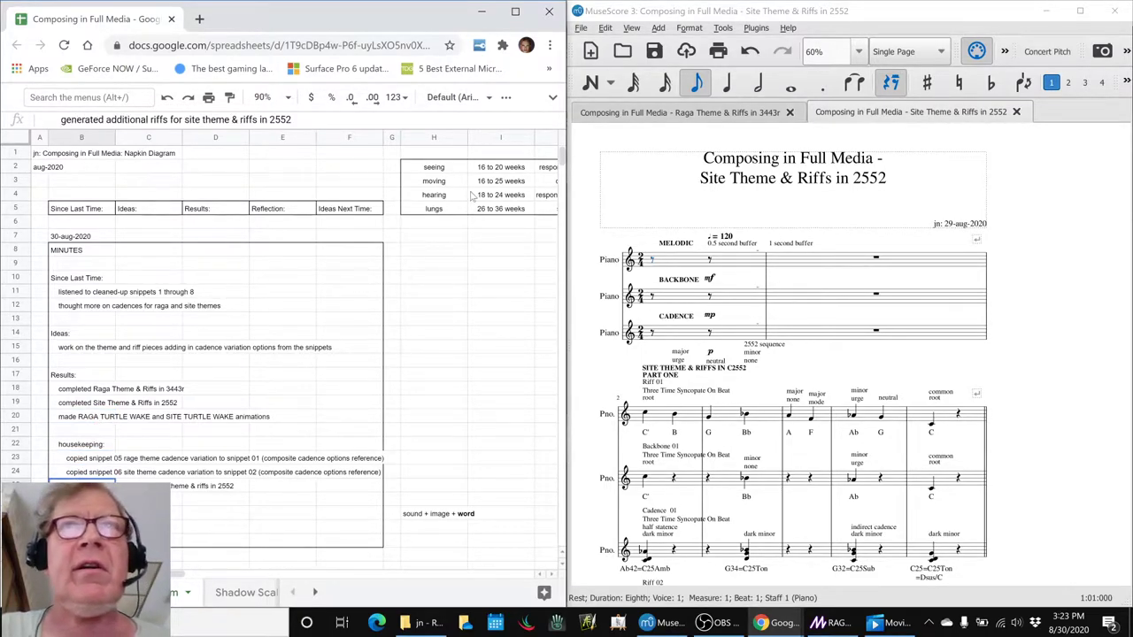
Switch to the Raga Theme & Riffs in 3443r score and play it from its very start
left_click(746, 113)
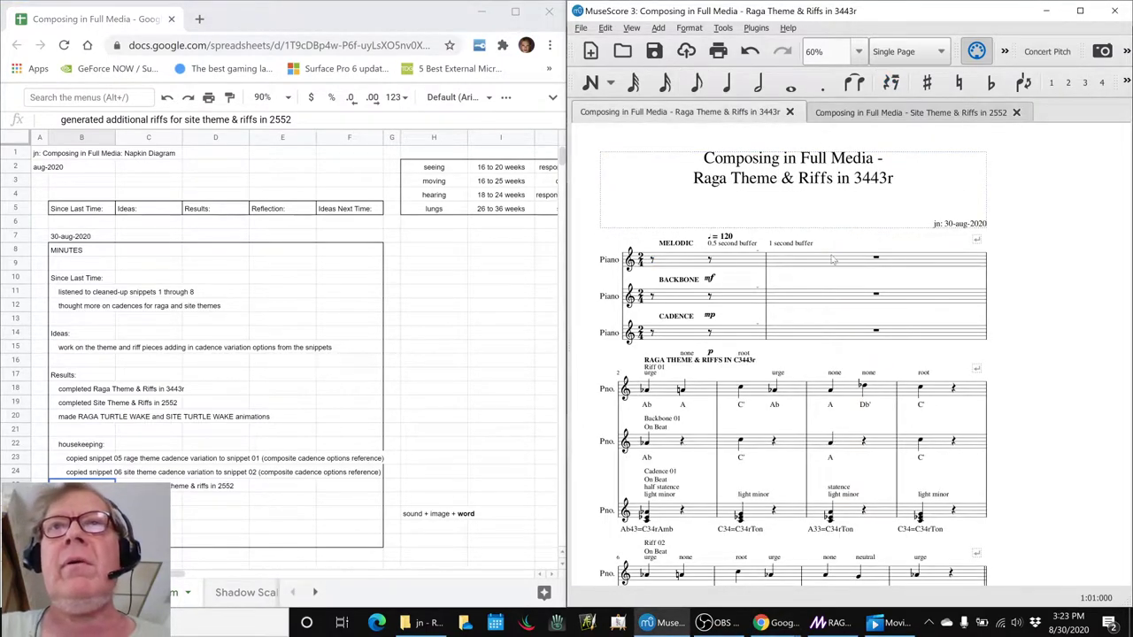
left_click(753, 265)
left_click(1036, 269)
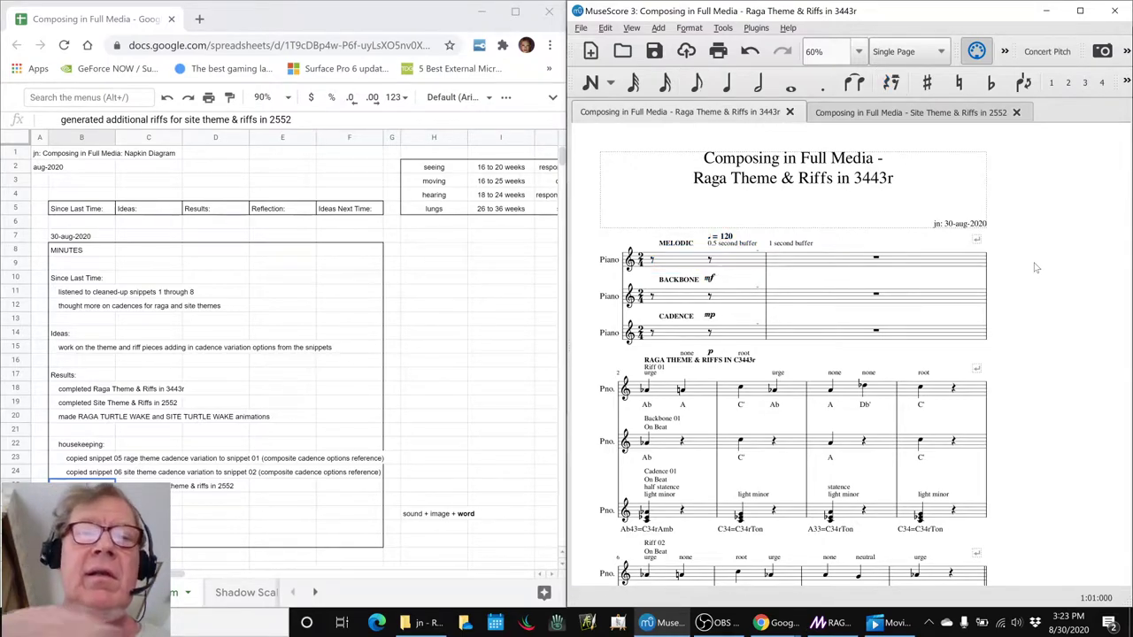
key("Right")
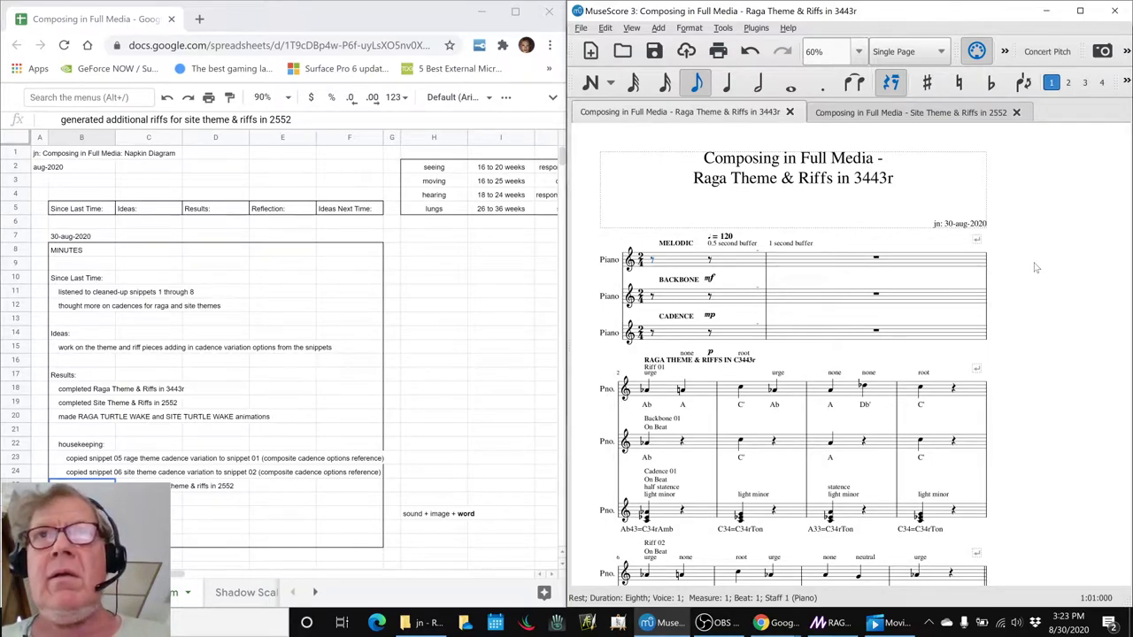
key("space")
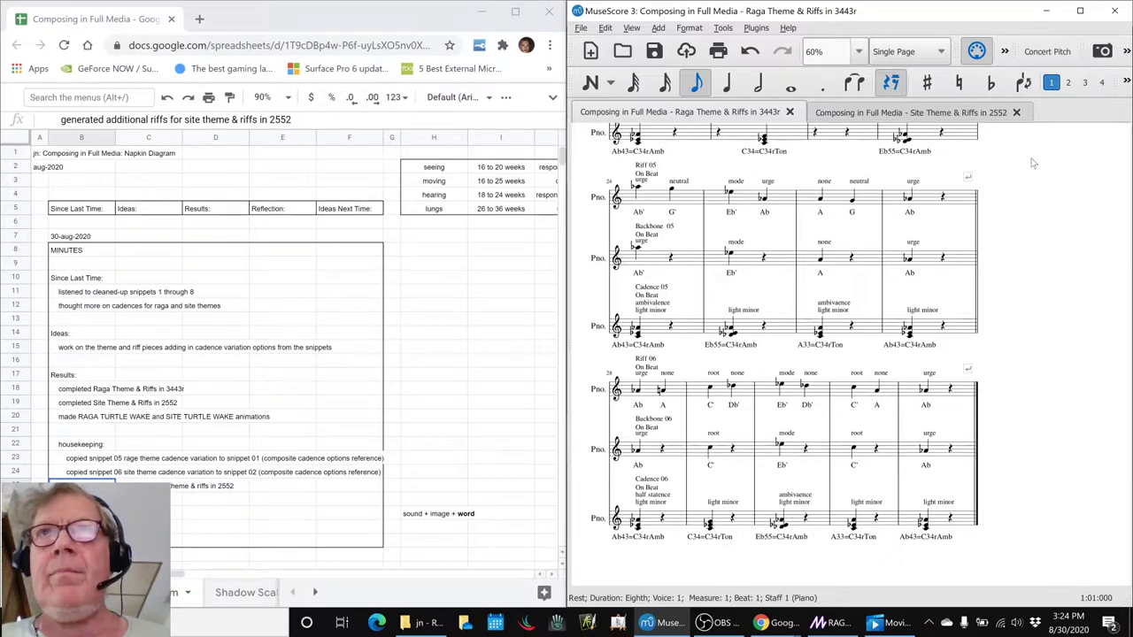
Switch to the Site Theme & Riffs in 2552 score and play it from the opening Backbone measure
left_click(968, 114)
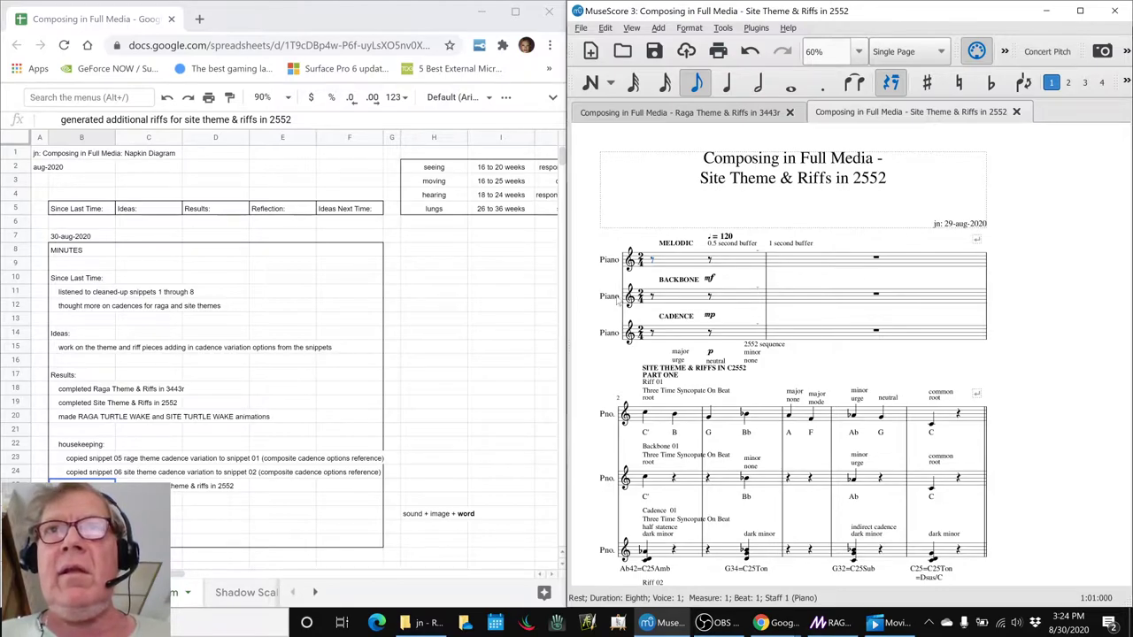
left_click(736, 298)
left_click(1041, 325)
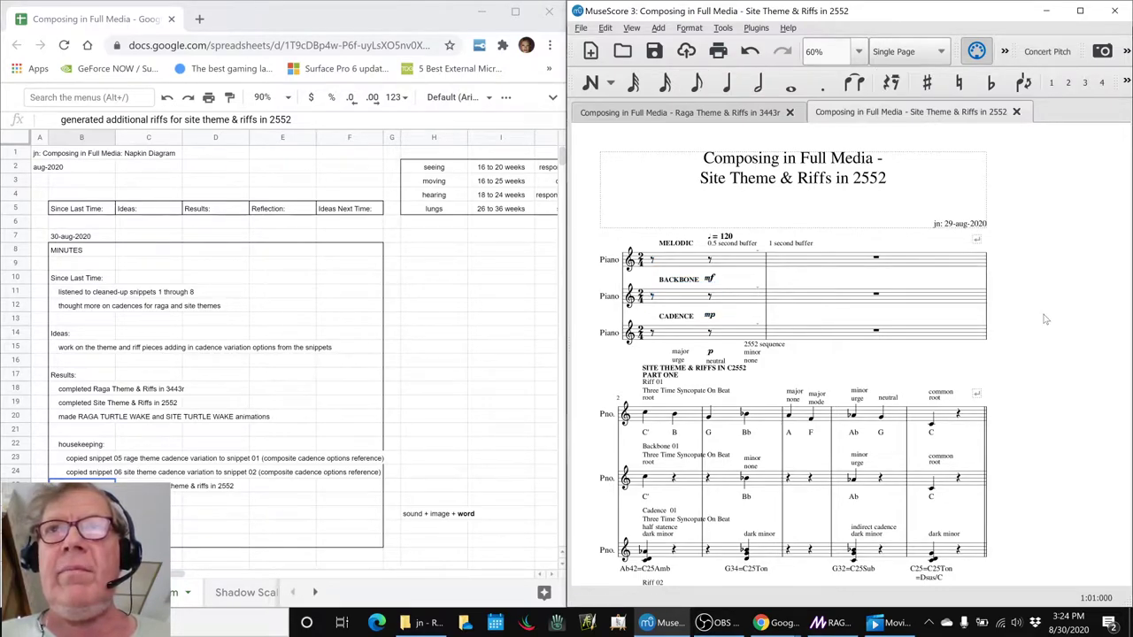
key("space")
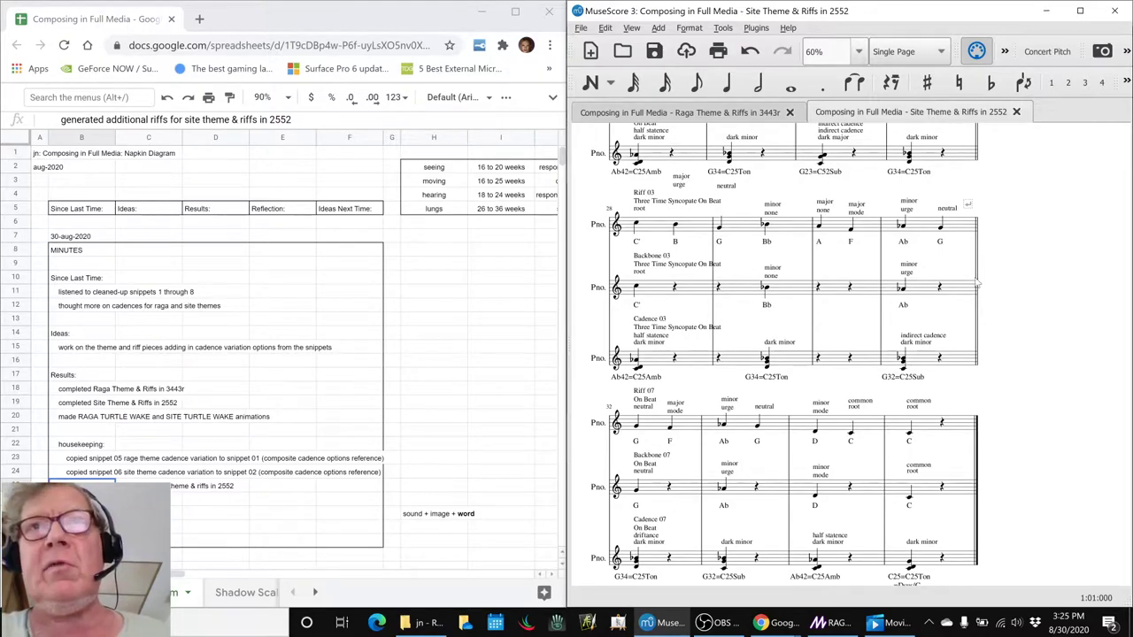
Play the score briefly from Cadence 03, measure 29, then stop and deselect
left_click(703, 362)
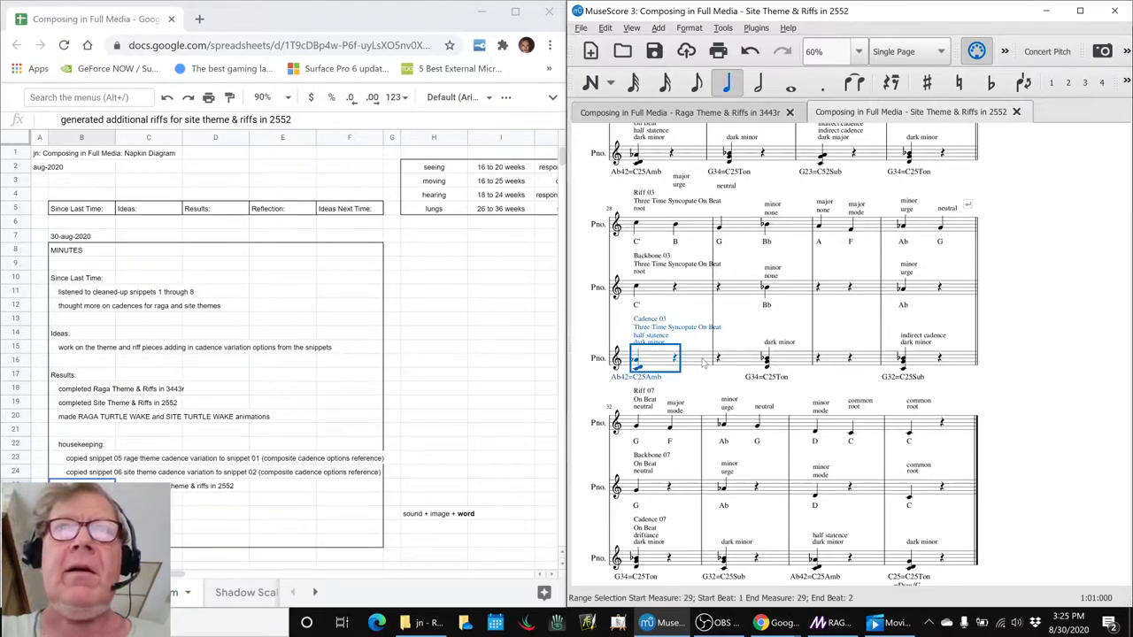
key("space")
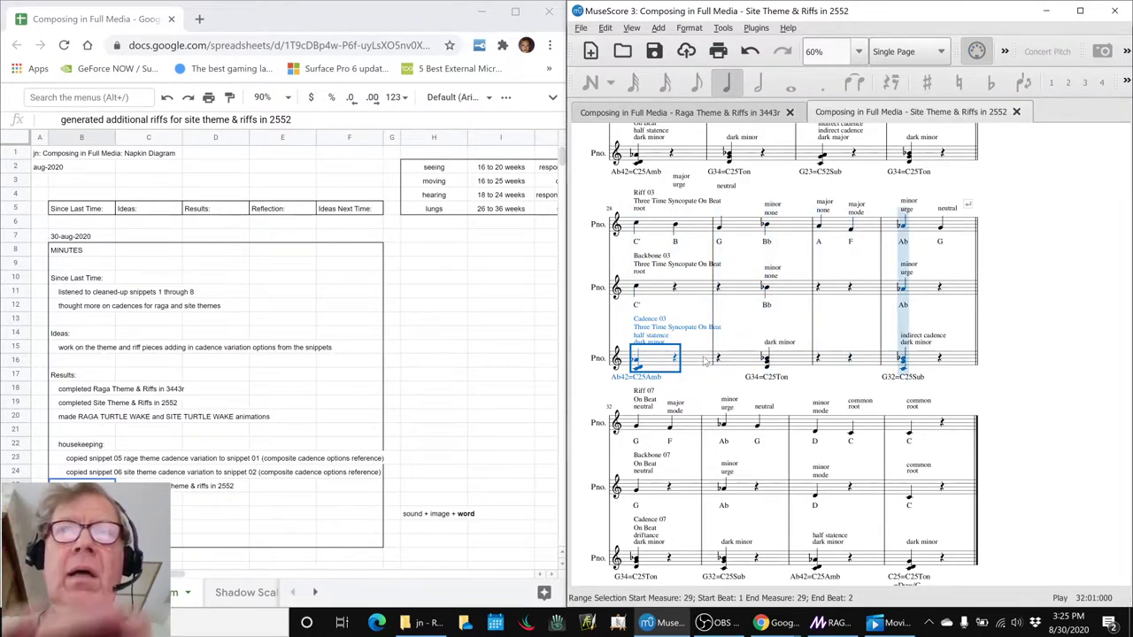
key("space")
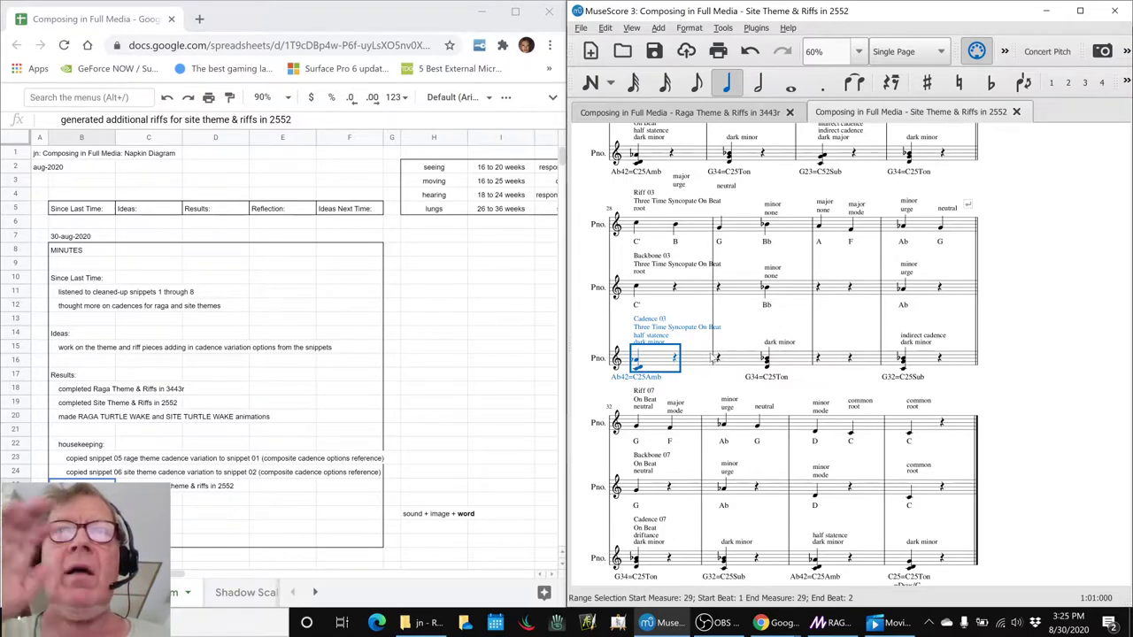
left_click(1037, 309)
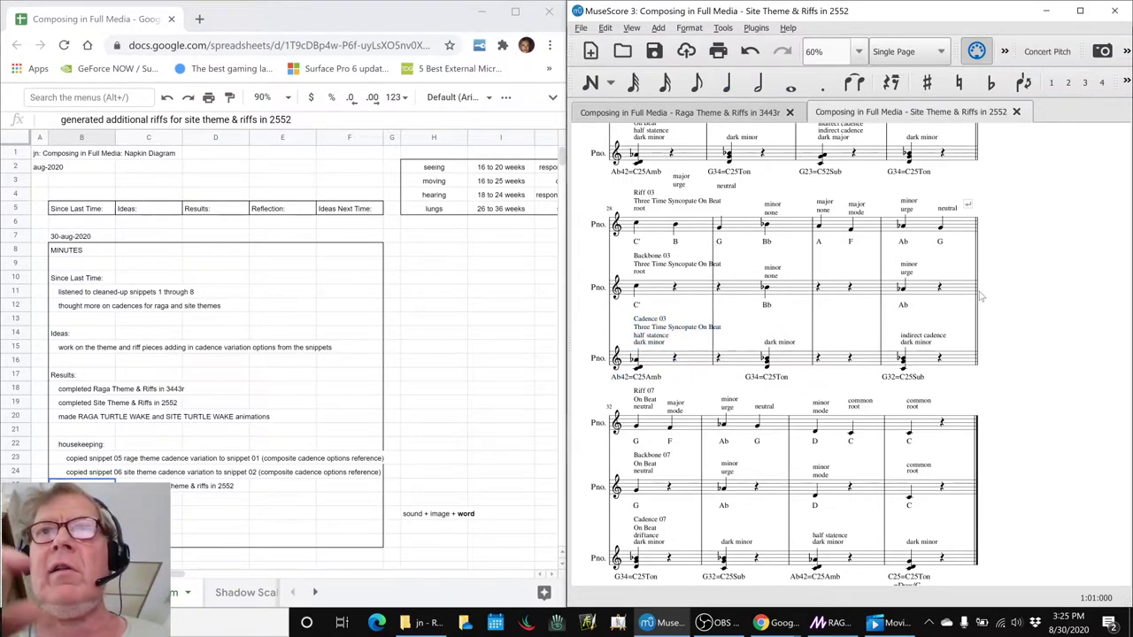
Bring the RAGA TURTLE WAKE project in Magic to the front
scroll(907, 309, "up", 3)
scroll(907, 309, "down", 5)
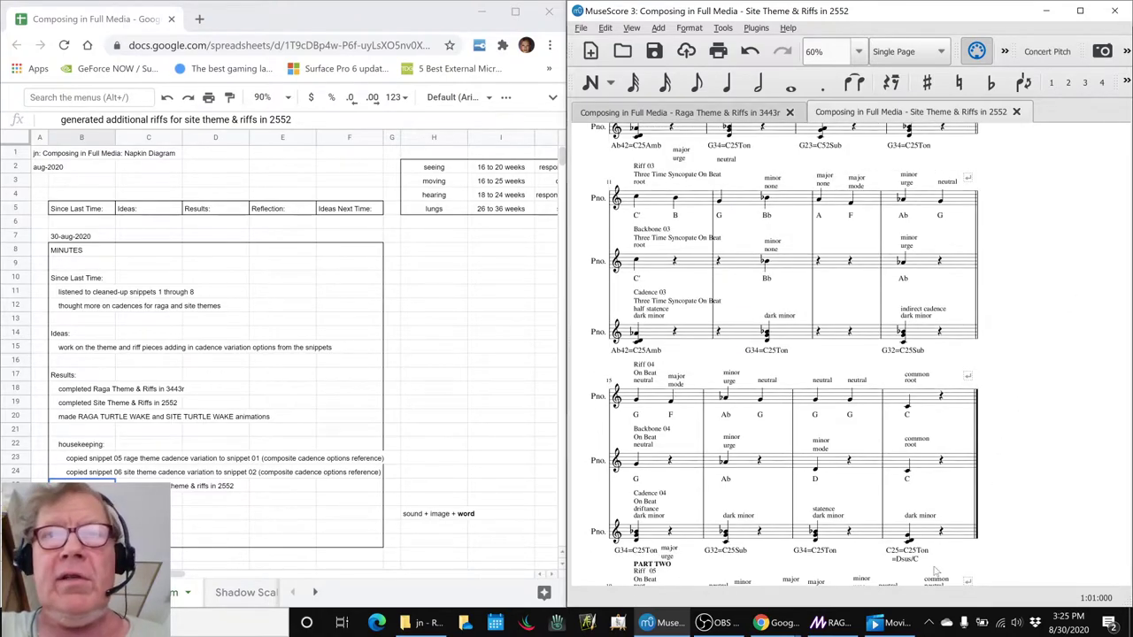
left_click(819, 628)
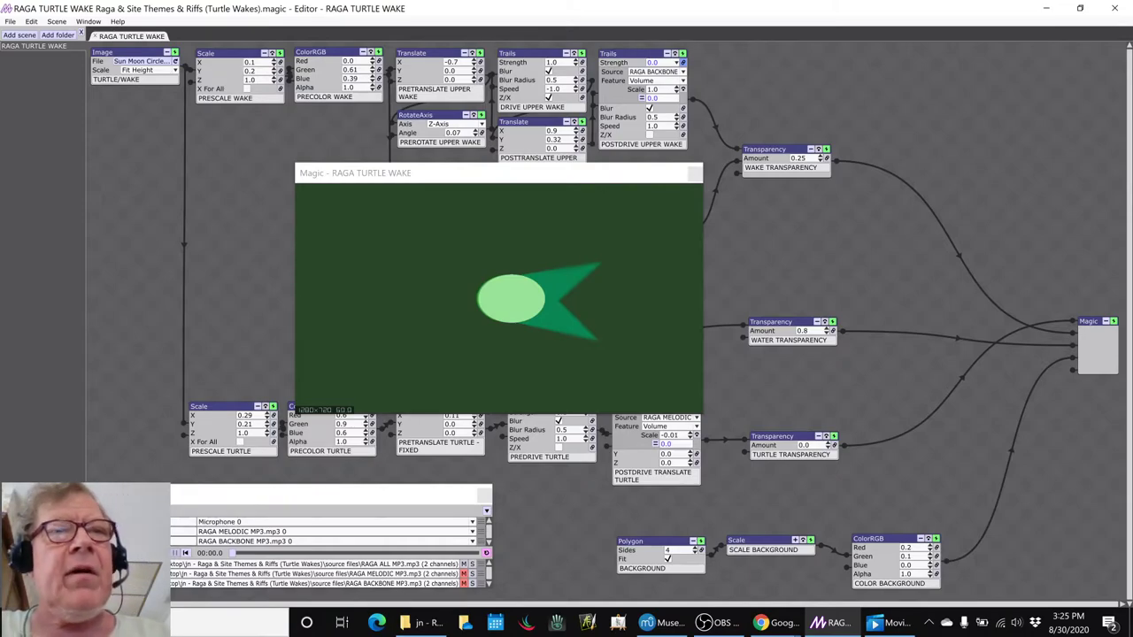
Play measure 3 of Riff 01 in the Raga Theme & Riffs in 3443r score, then return to Magic
key("alt+Tab")
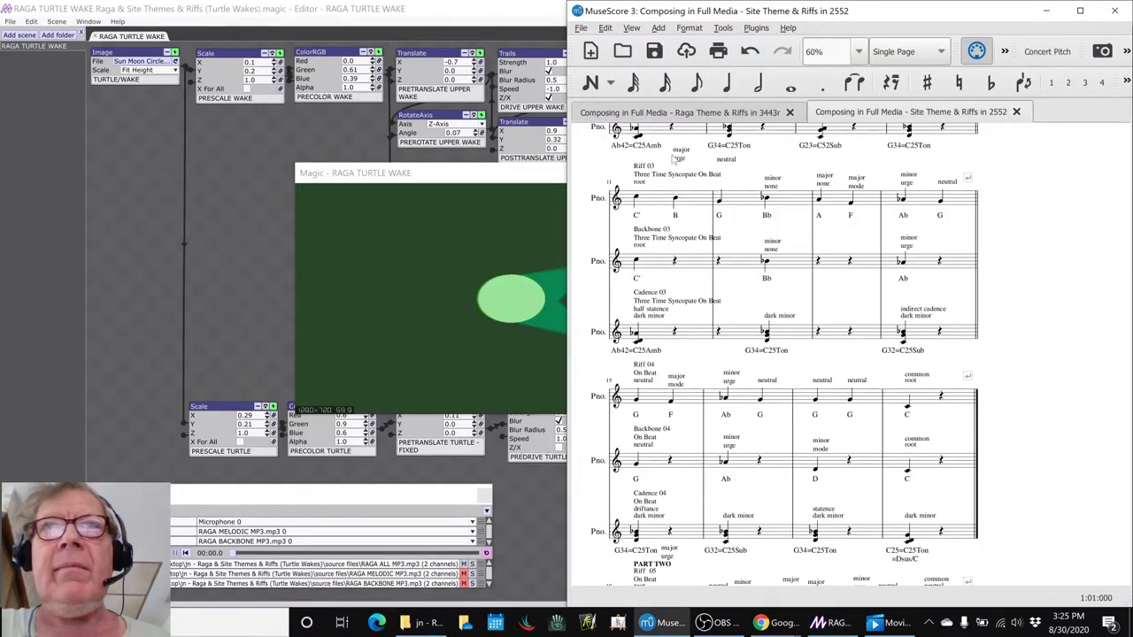
left_click(689, 118)
scroll(692, 193, "down", 3)
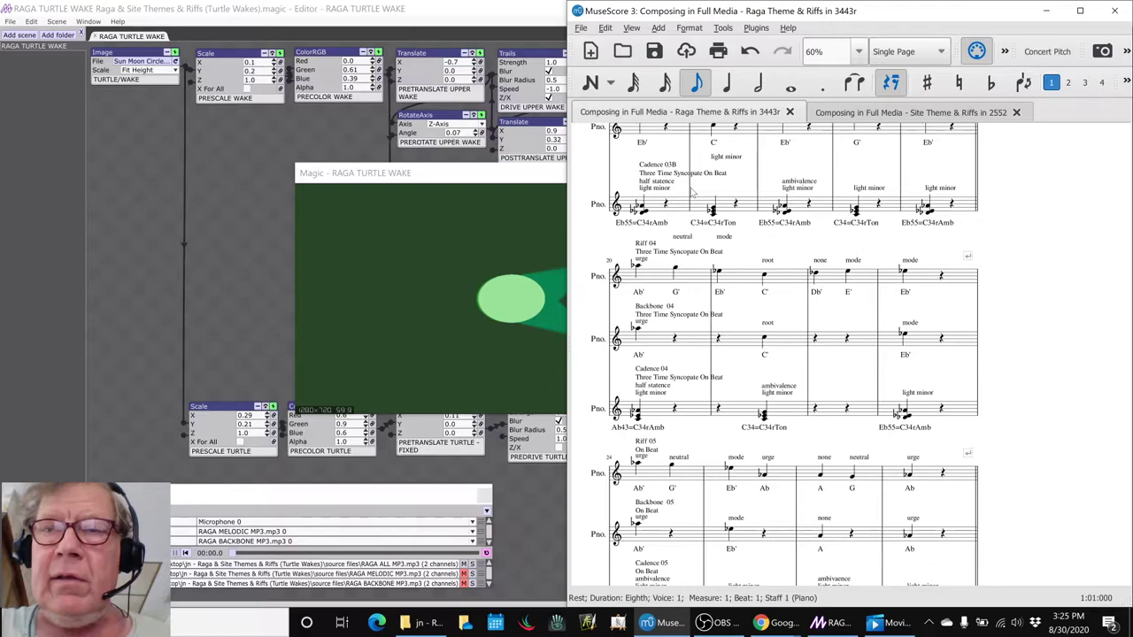
scroll(692, 195, "up", 5)
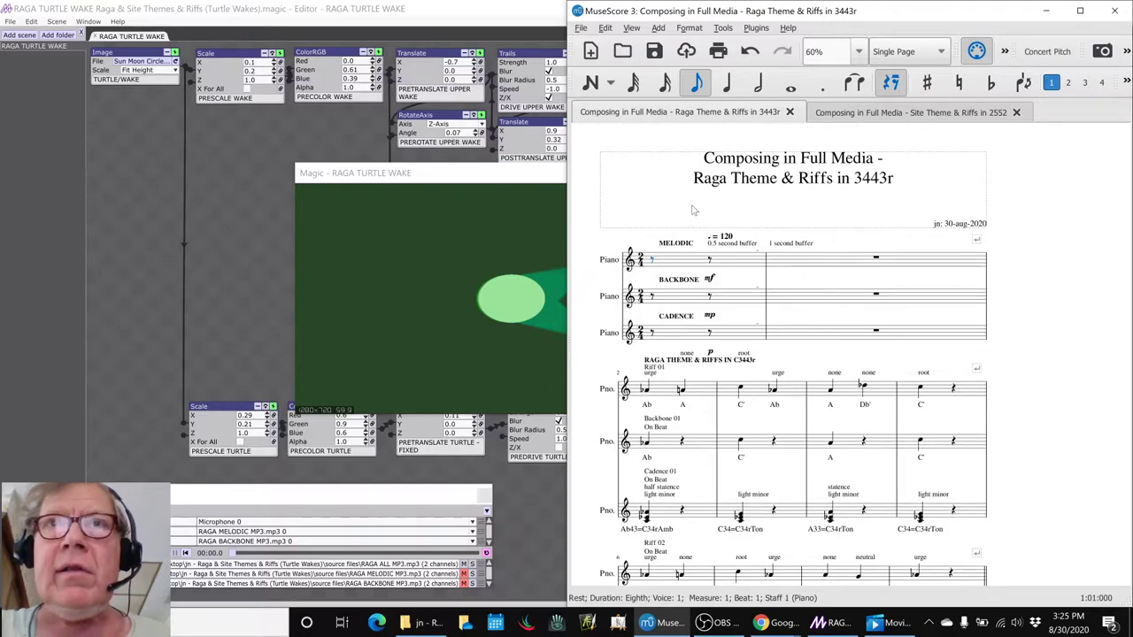
left_click(698, 396)
key("space")
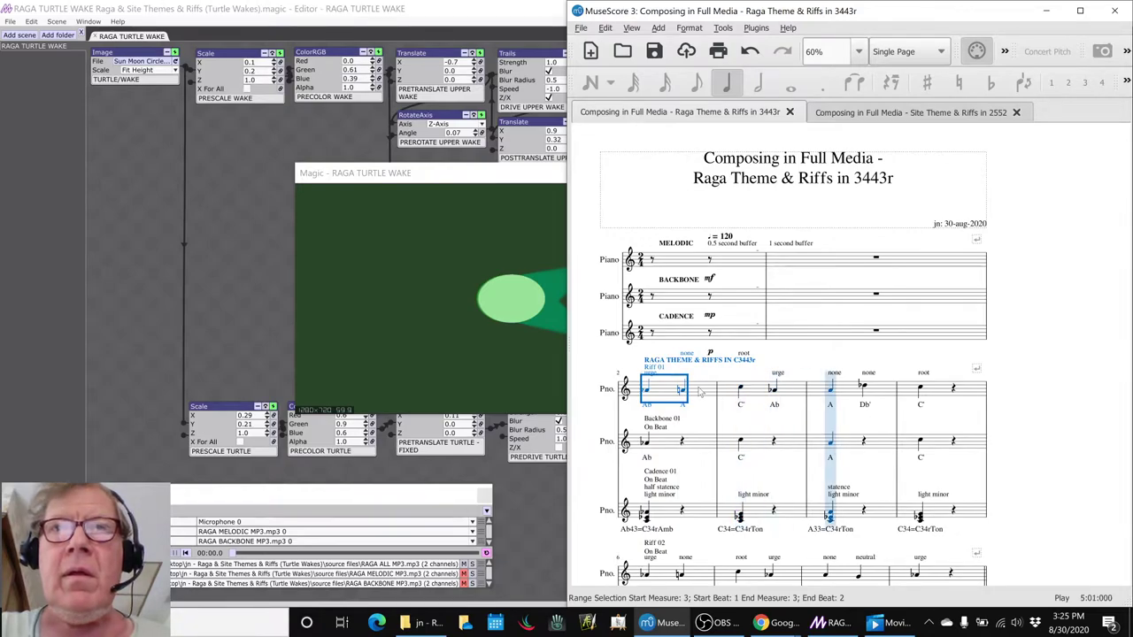
key("space")
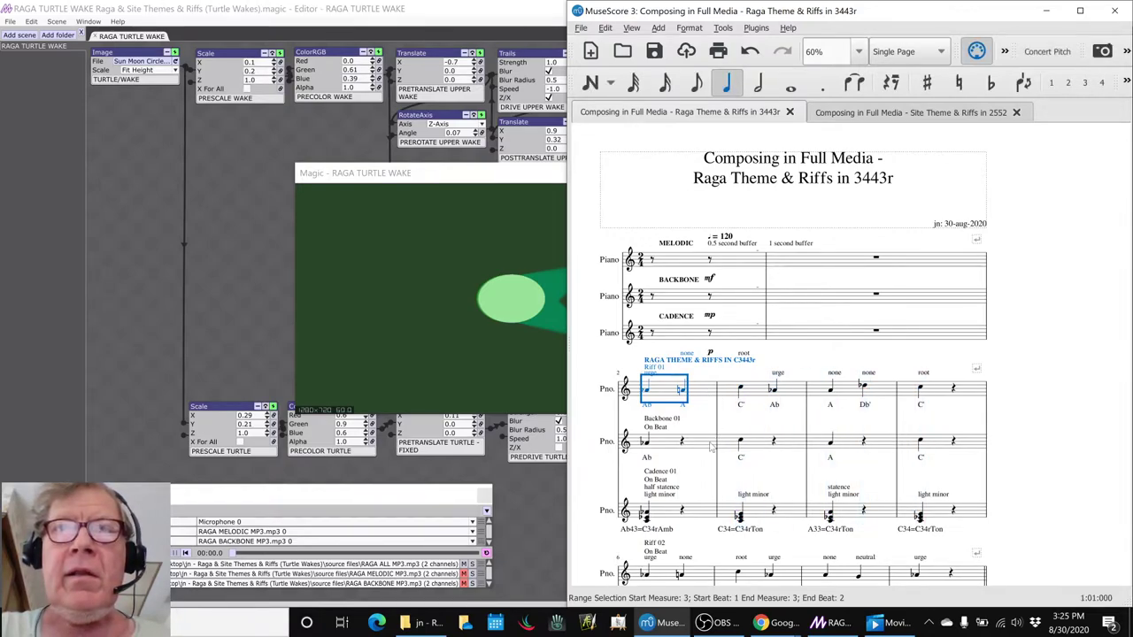
key("alt+Down")
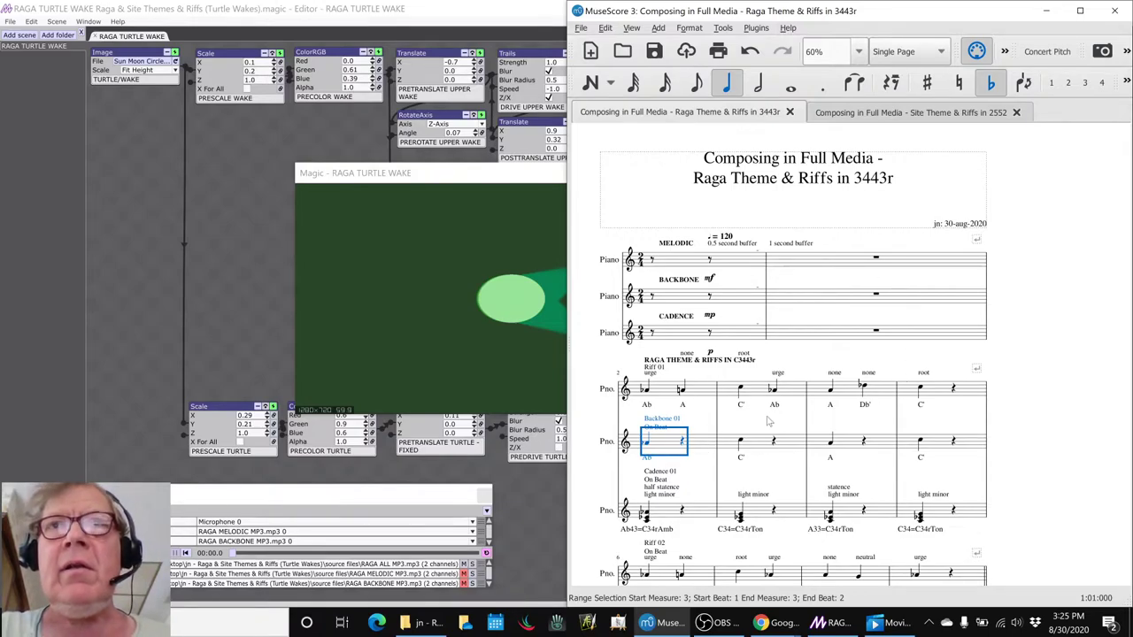
left_click(143, 424)
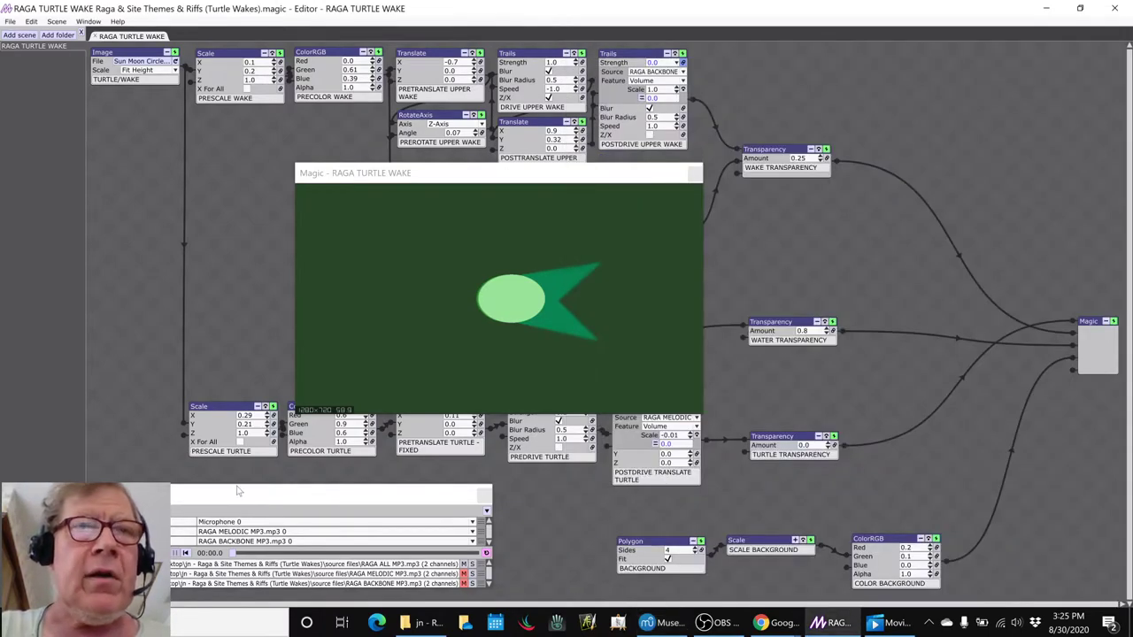
Switch from the Magic audio-source panel to the Turtle Wakes project folder in File Explorer
left_click(246, 523)
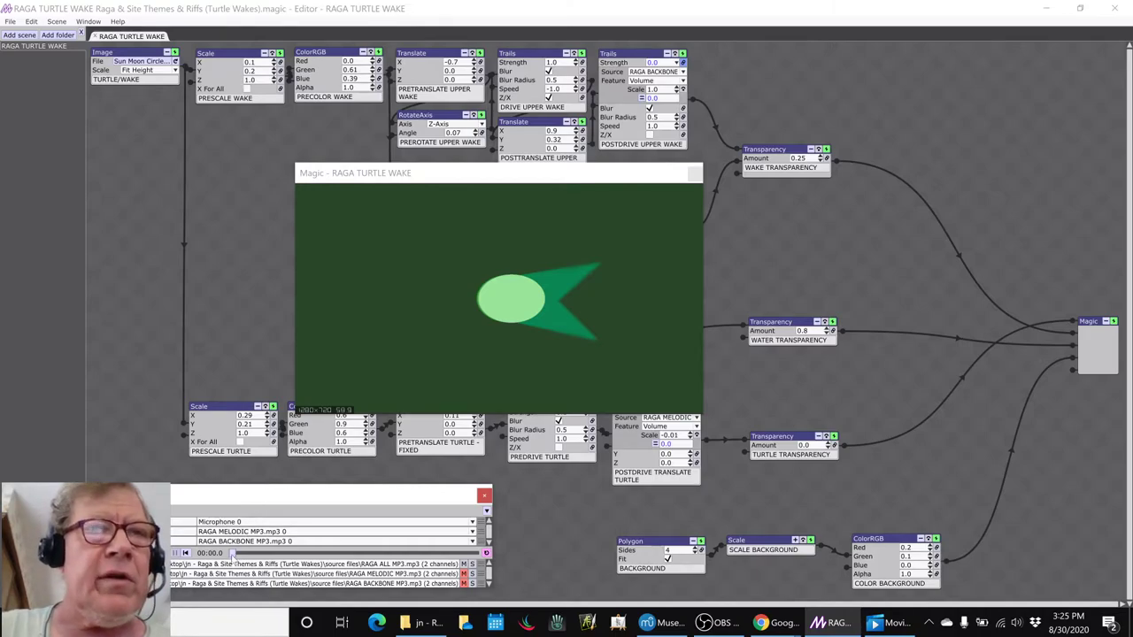
key("alt+Tab")
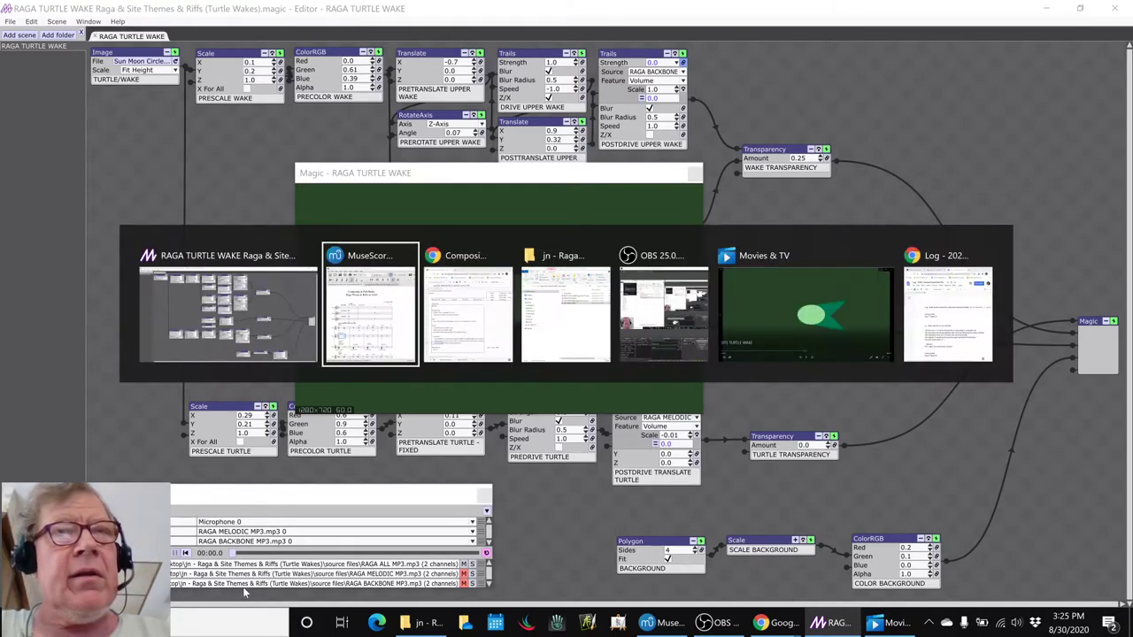
key("alt+Tab")
key("alt+Tab")
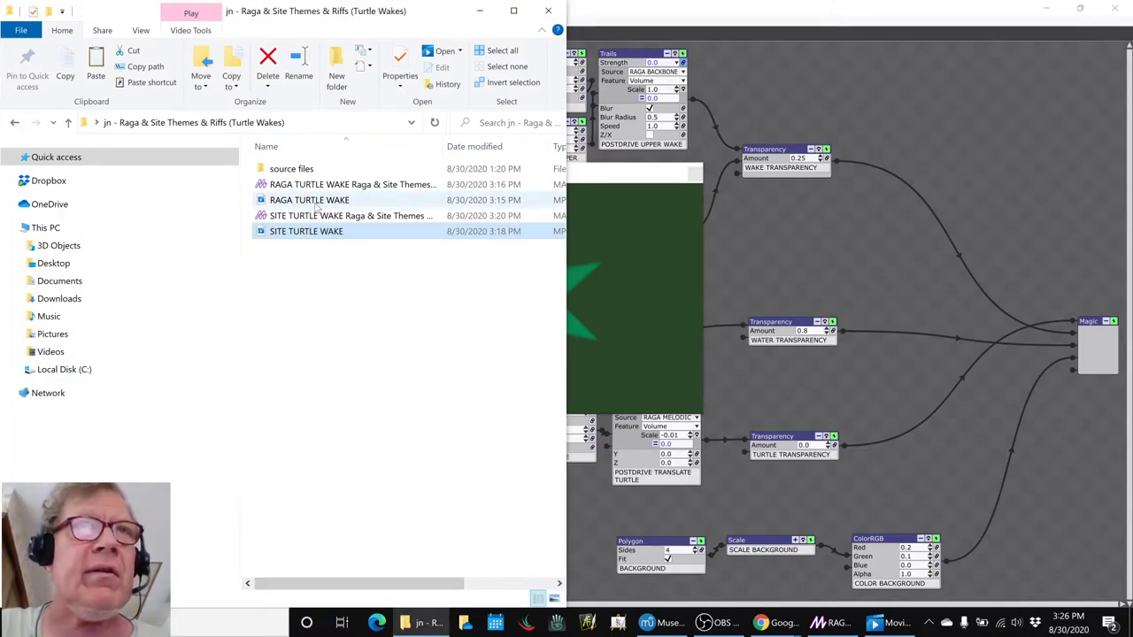
Check the RAGA ALL, BACKBONE and MELODIC MP3 stems in source files, then open Magic's audio file chooser
double_click(291, 170)
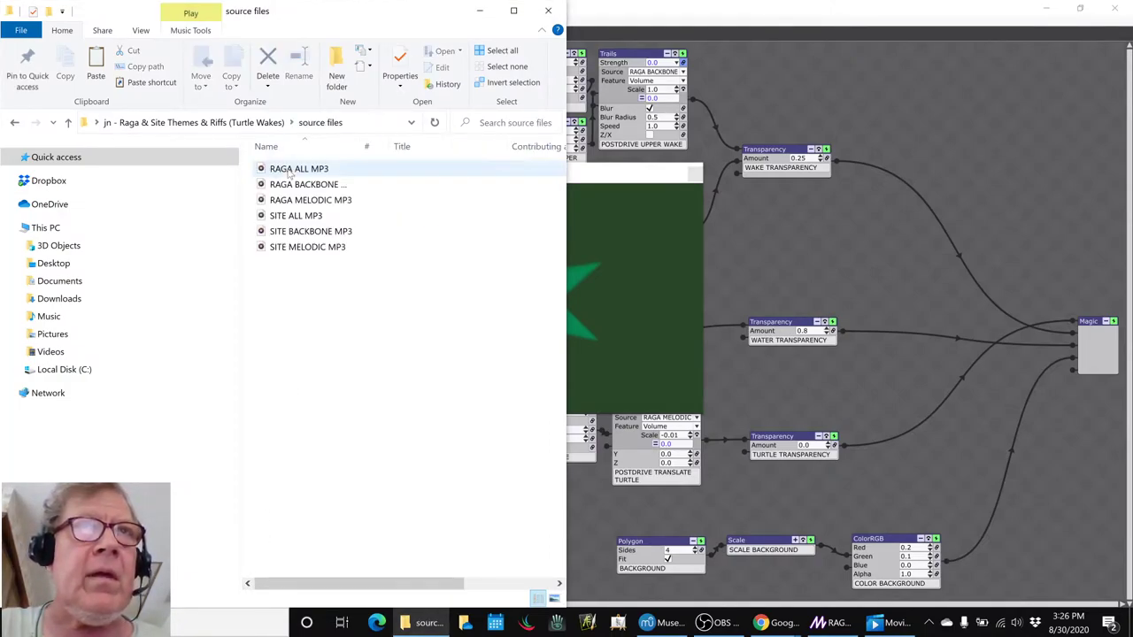
left_click(296, 173)
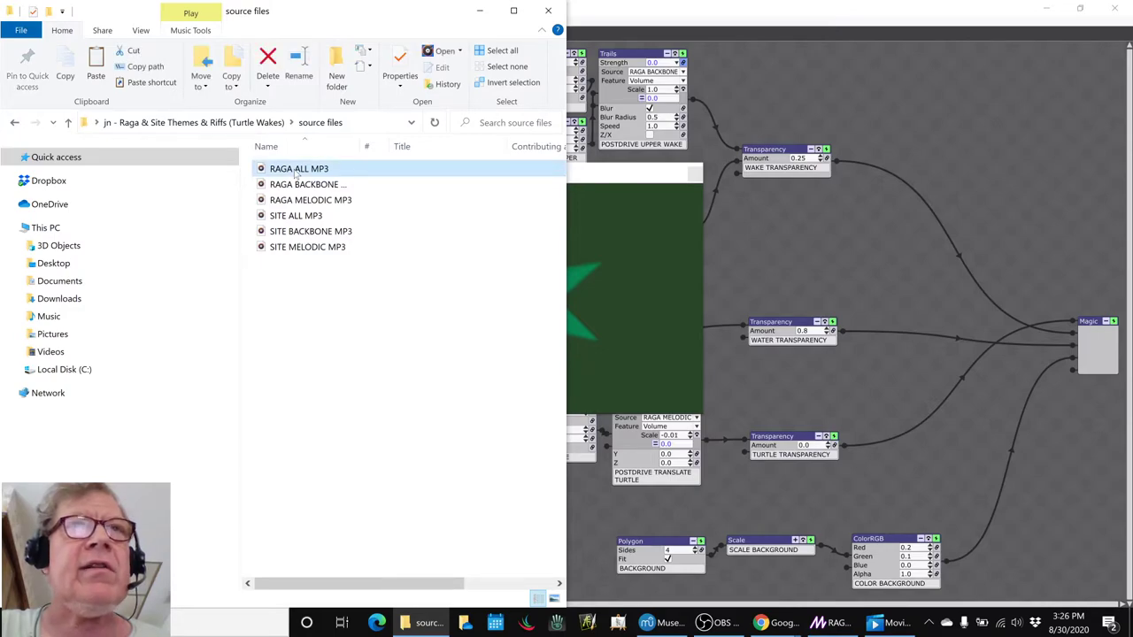
left_click(304, 186)
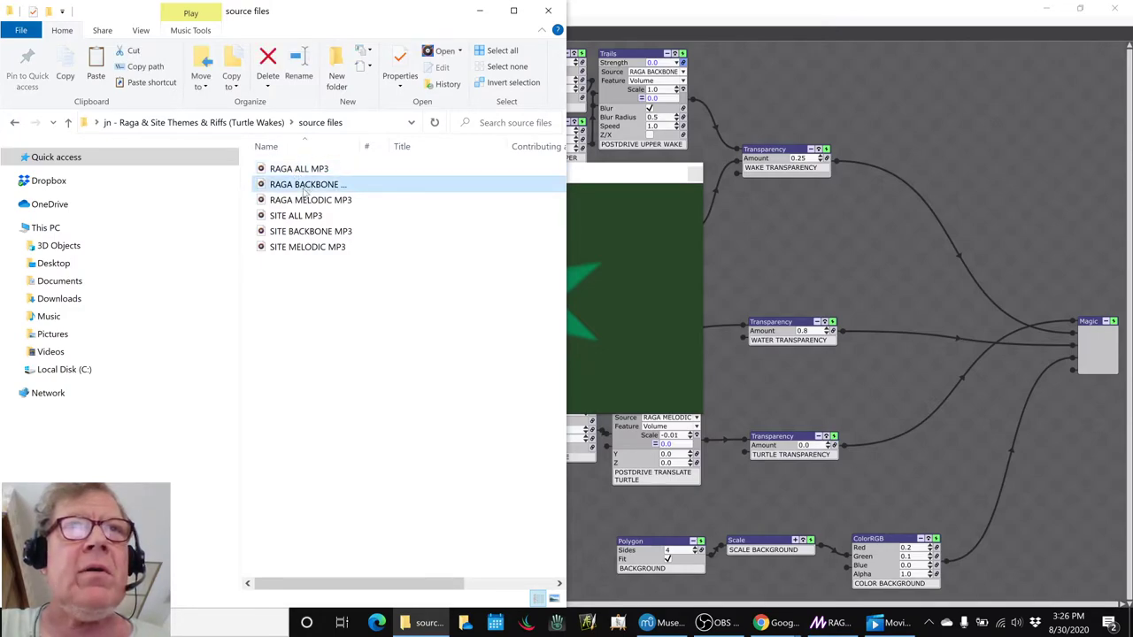
left_click(305, 201)
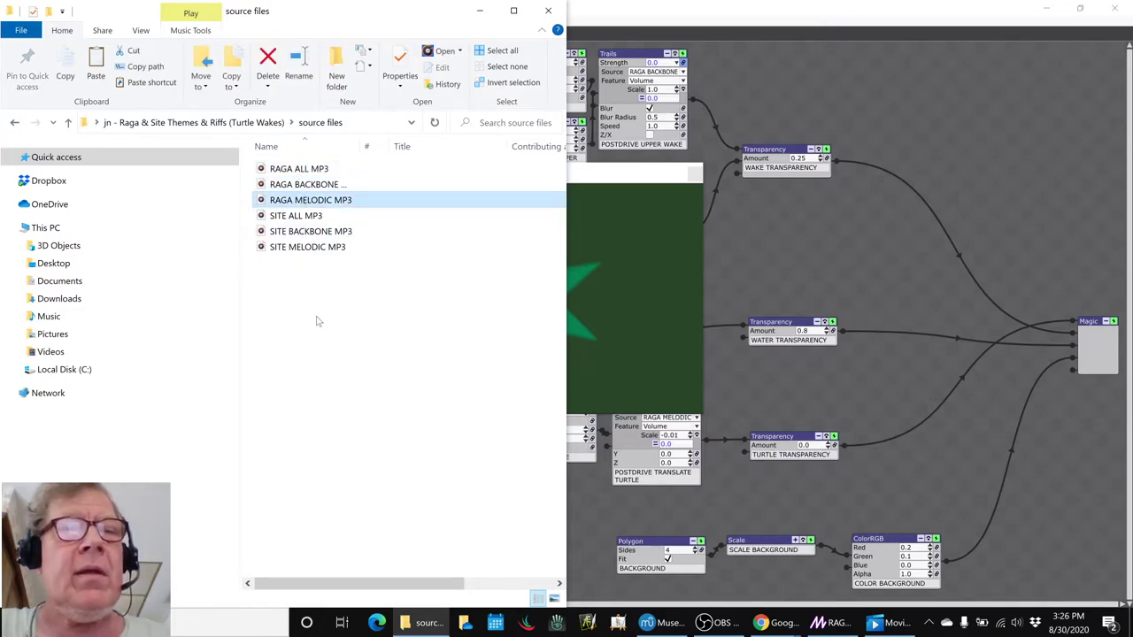
key("alt+Tab")
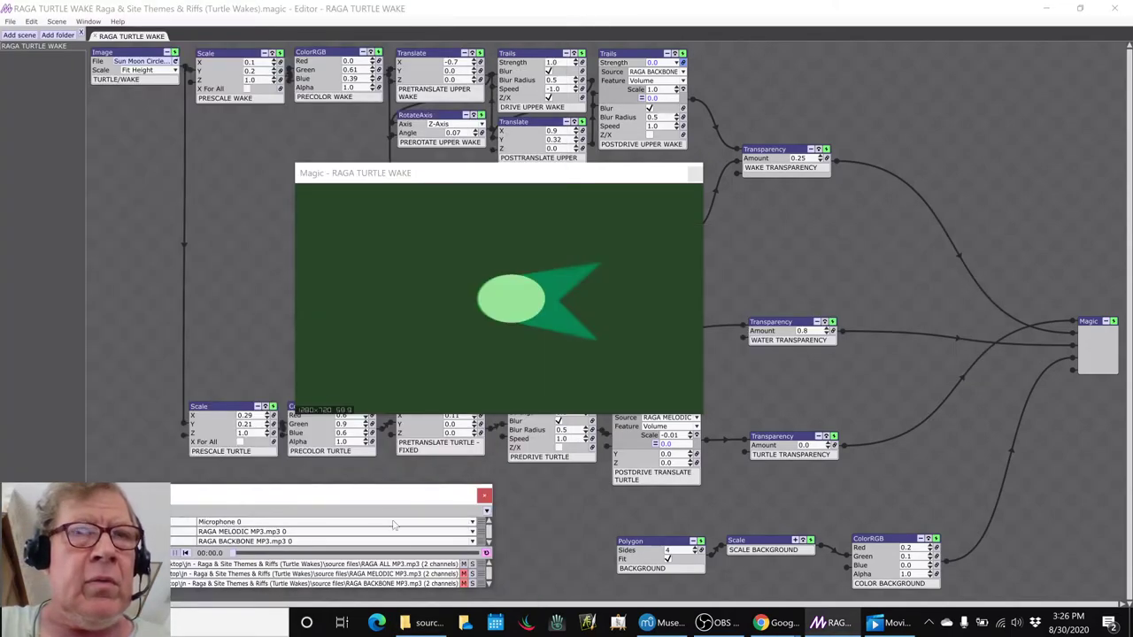
double_click(438, 567)
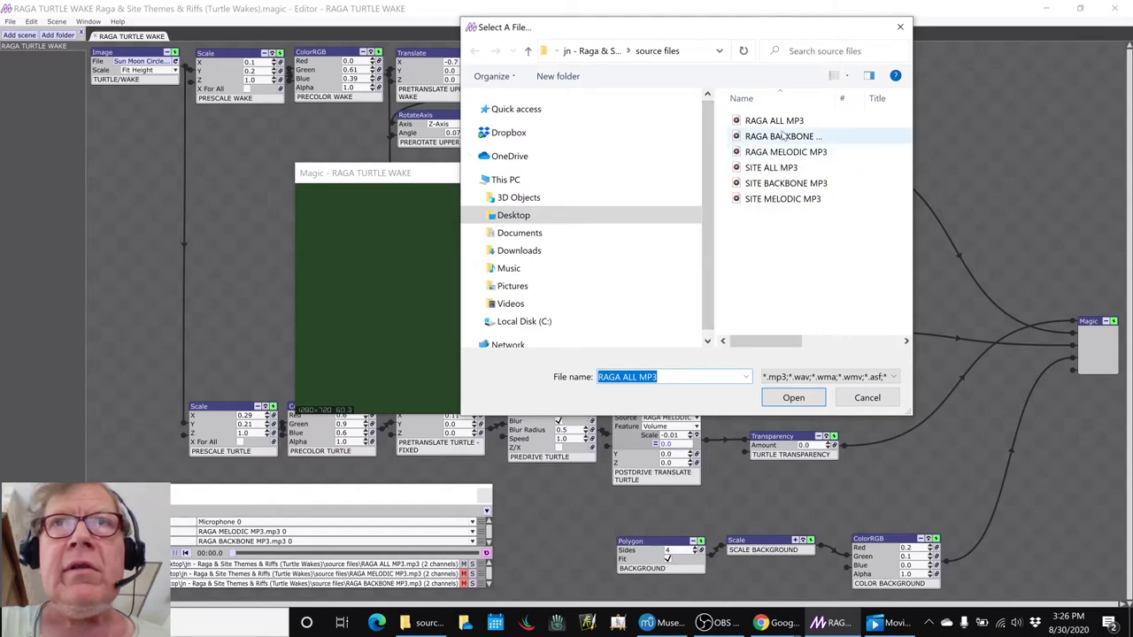
Close the file chooser, move the preview left, and test-toggle the upper and lower wake Trails nodes
left_click(902, 28)
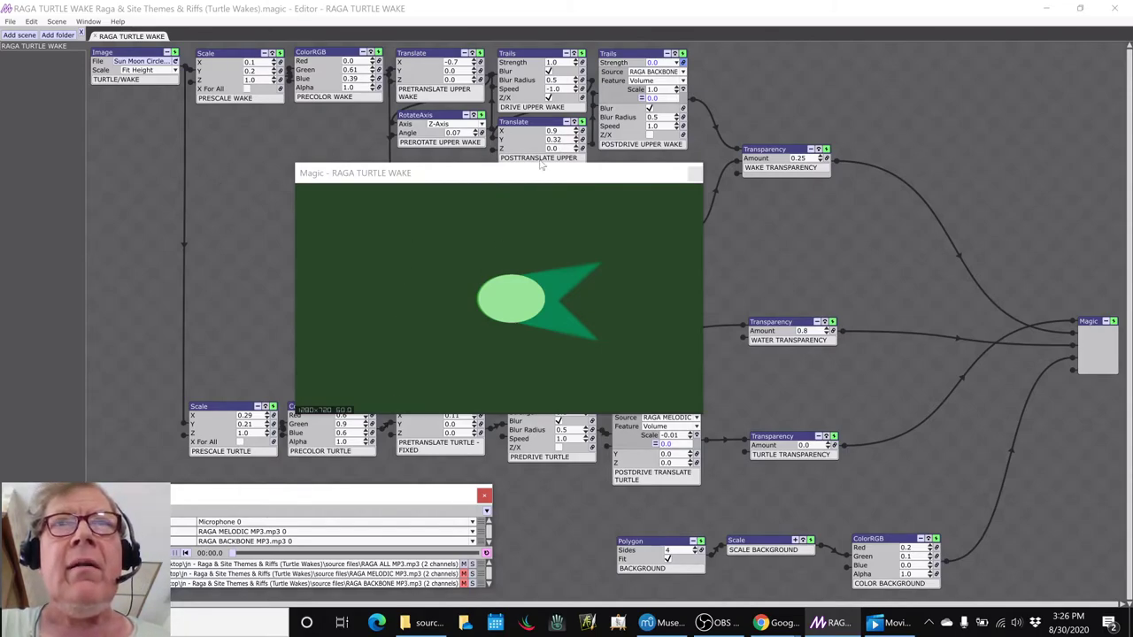
left_click_drag(531, 172, 346, 148)
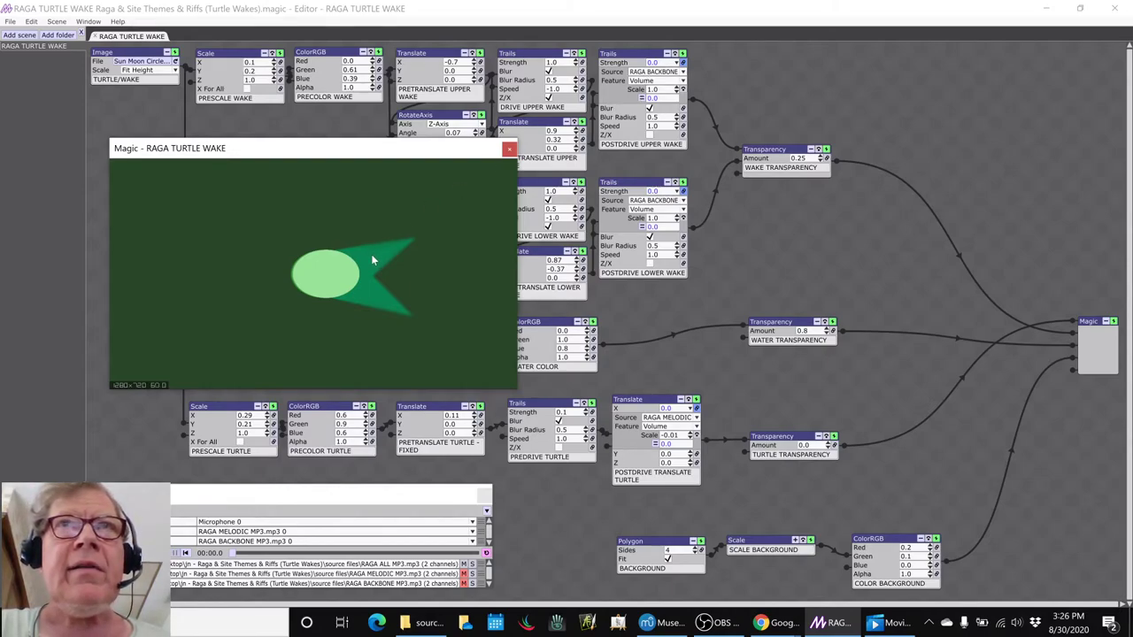
left_click(682, 54)
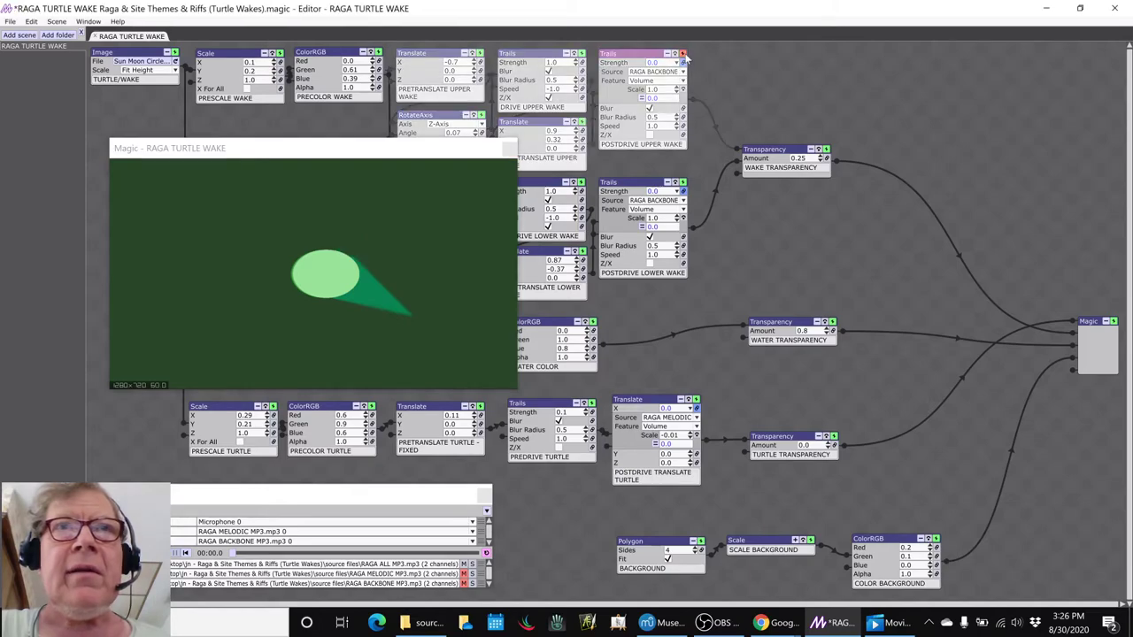
left_click(682, 54)
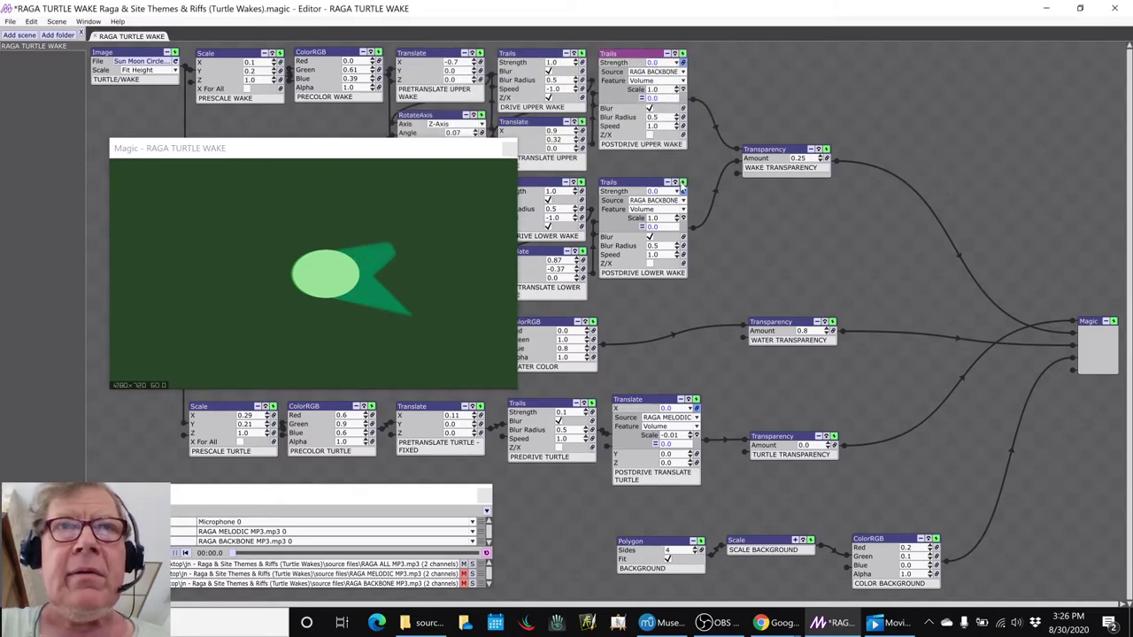
left_click(682, 182)
left_click(682, 182)
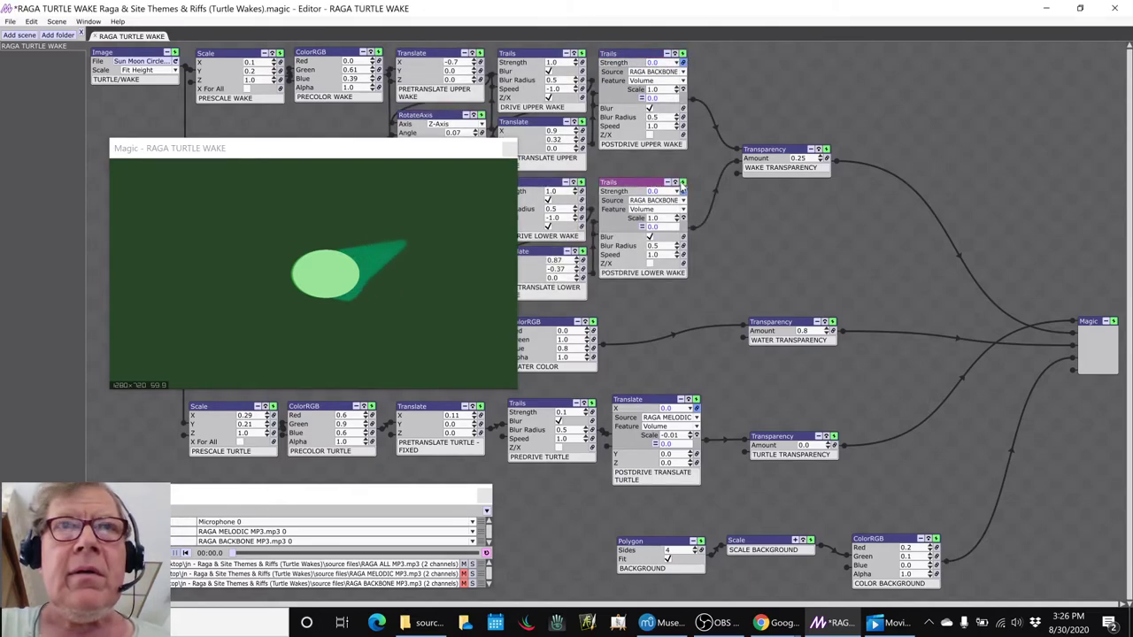
Toggle the turtle's Translate node and the WATER COLOR node off and back on
left_click(696, 399)
left_click(695, 399)
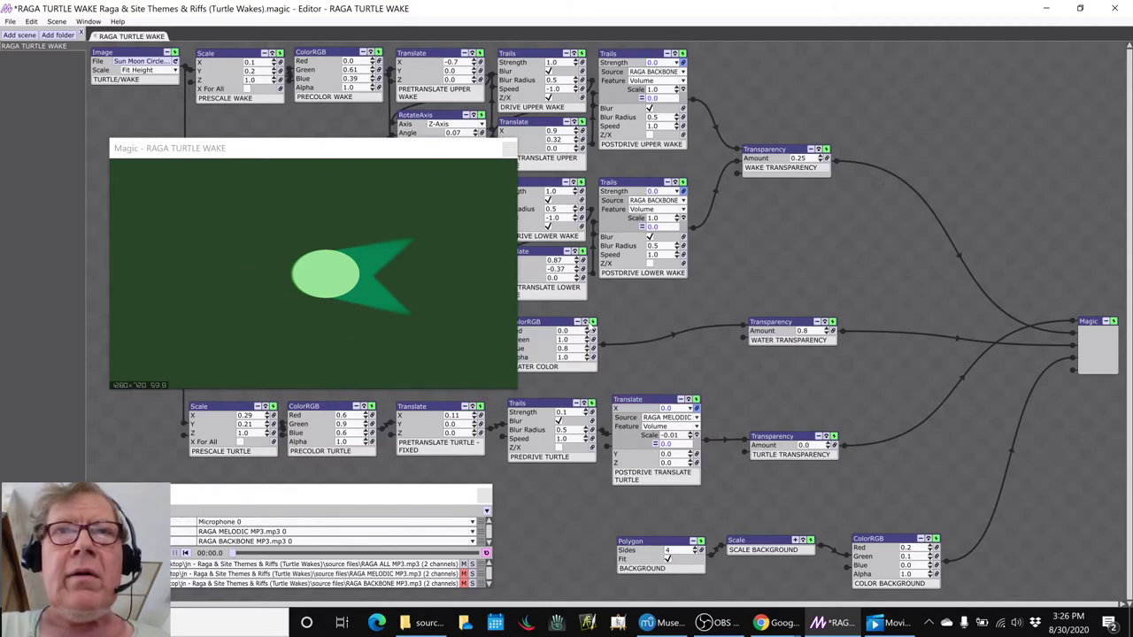
left_click(592, 322)
left_click(592, 324)
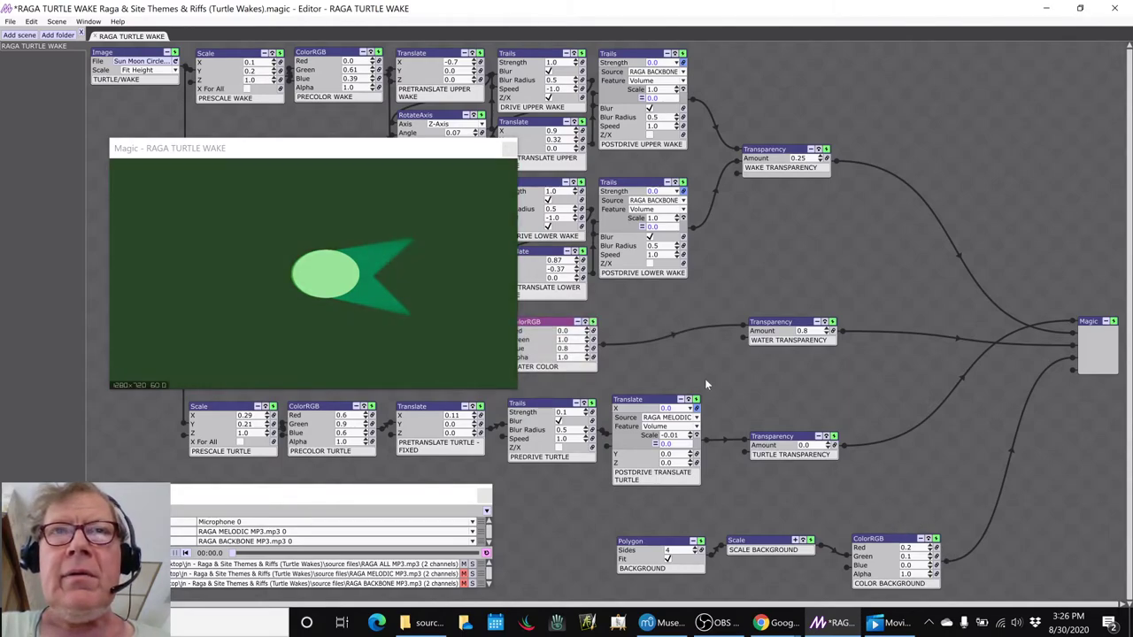
Re-toggle the brown background and enable WATER COLOR so the preview turns green, then start playback
left_click(593, 323)
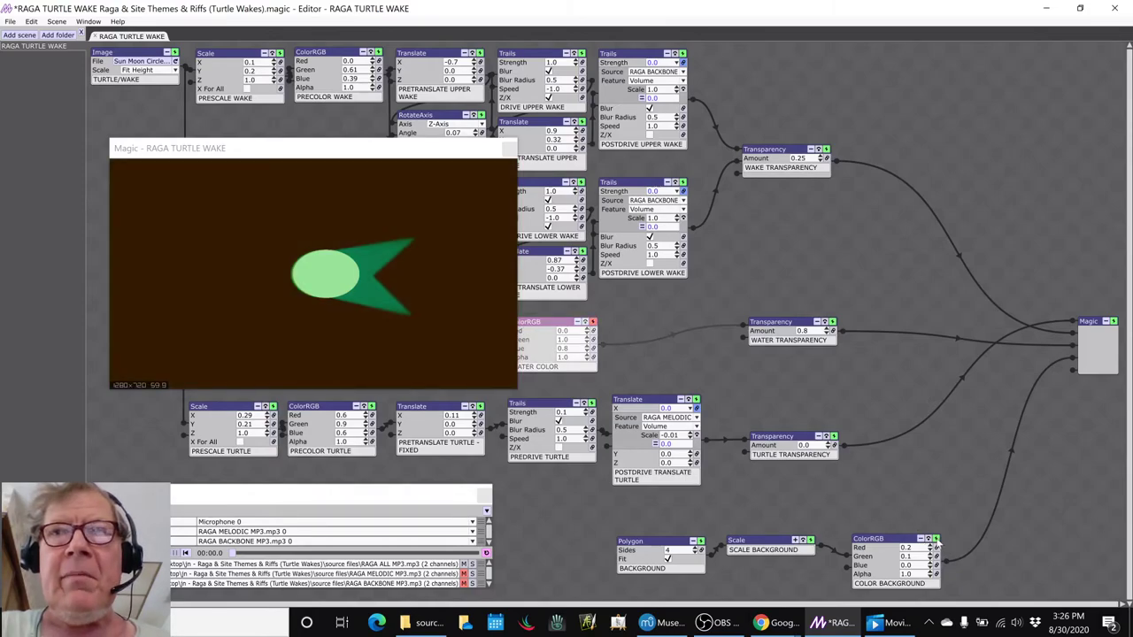
left_click(935, 539)
left_click(936, 538)
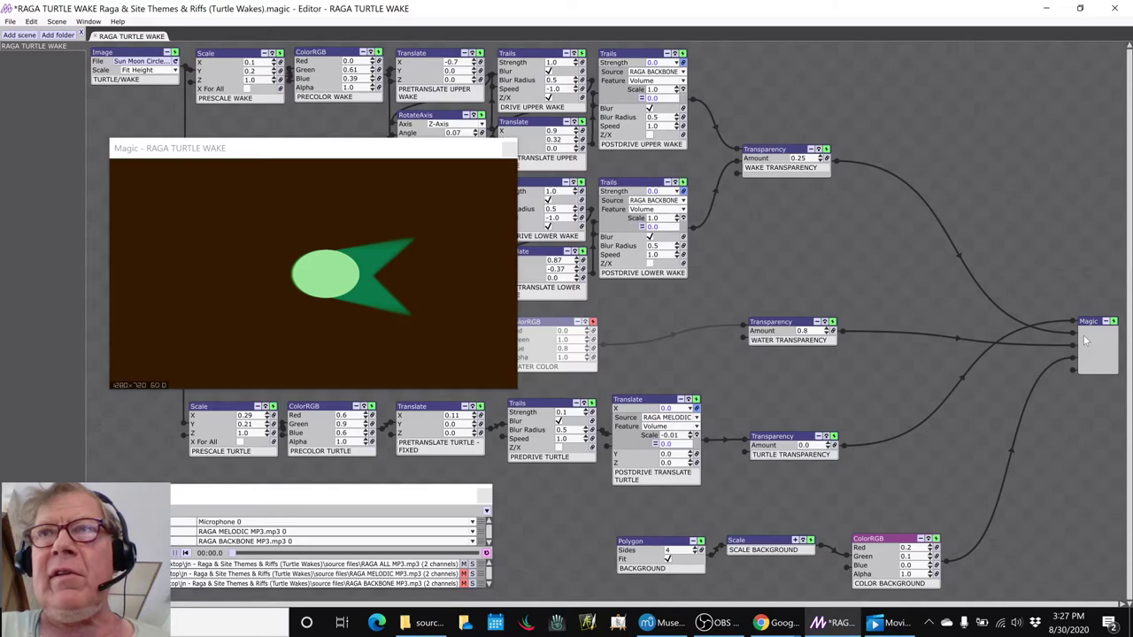
left_click(592, 321)
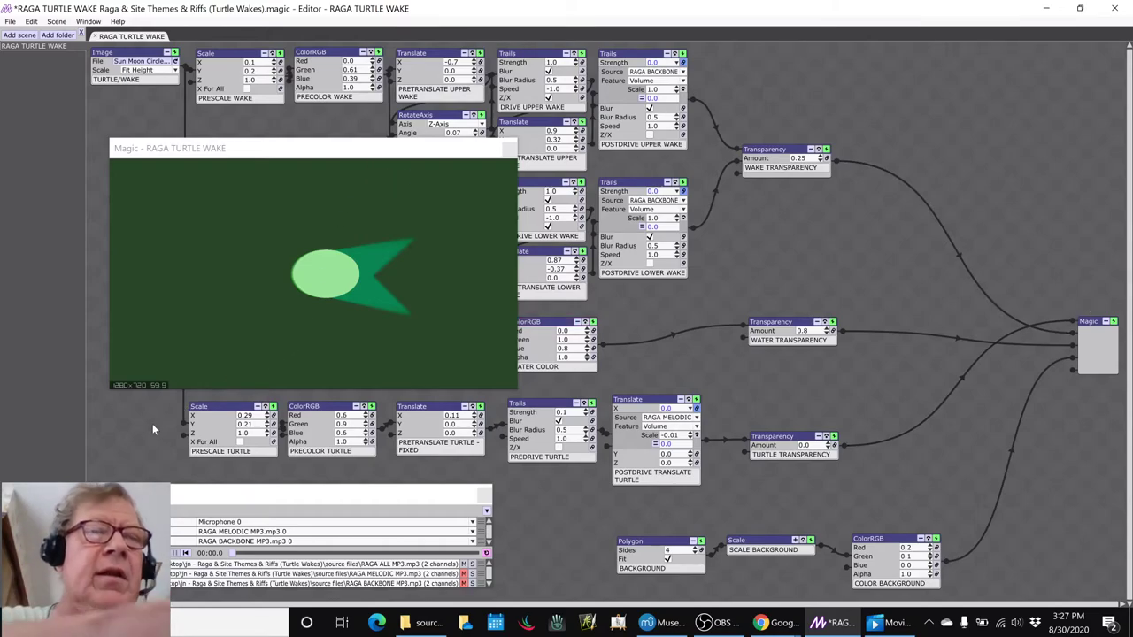
key("space")
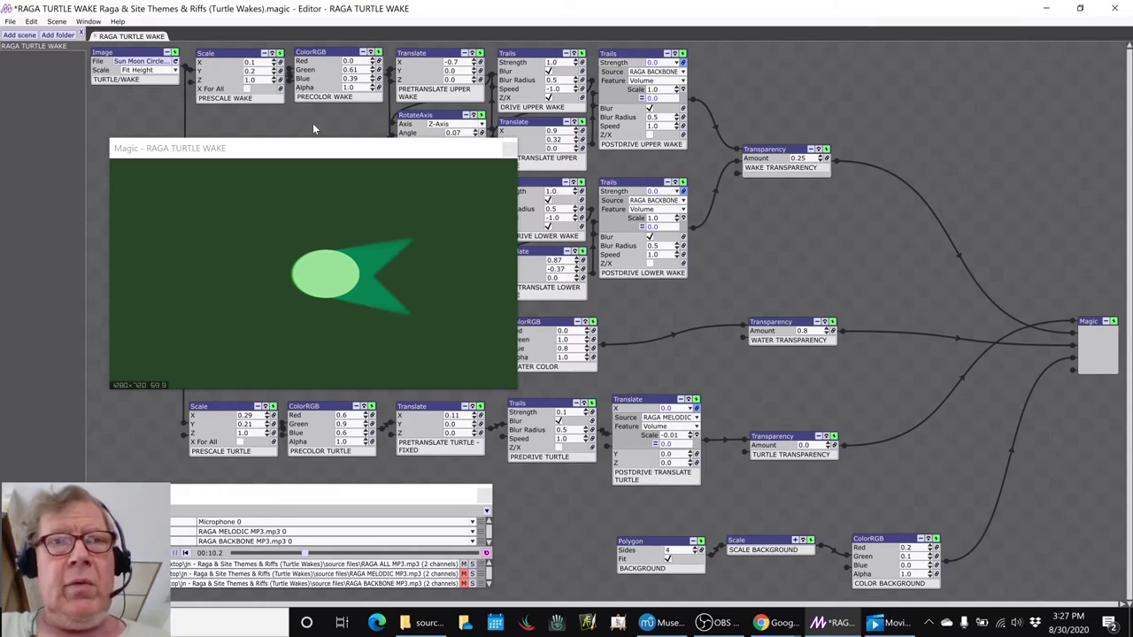
Bring the File Explorer folder of RAGA and SITE source MP3 stems to the front
left_click(421, 622)
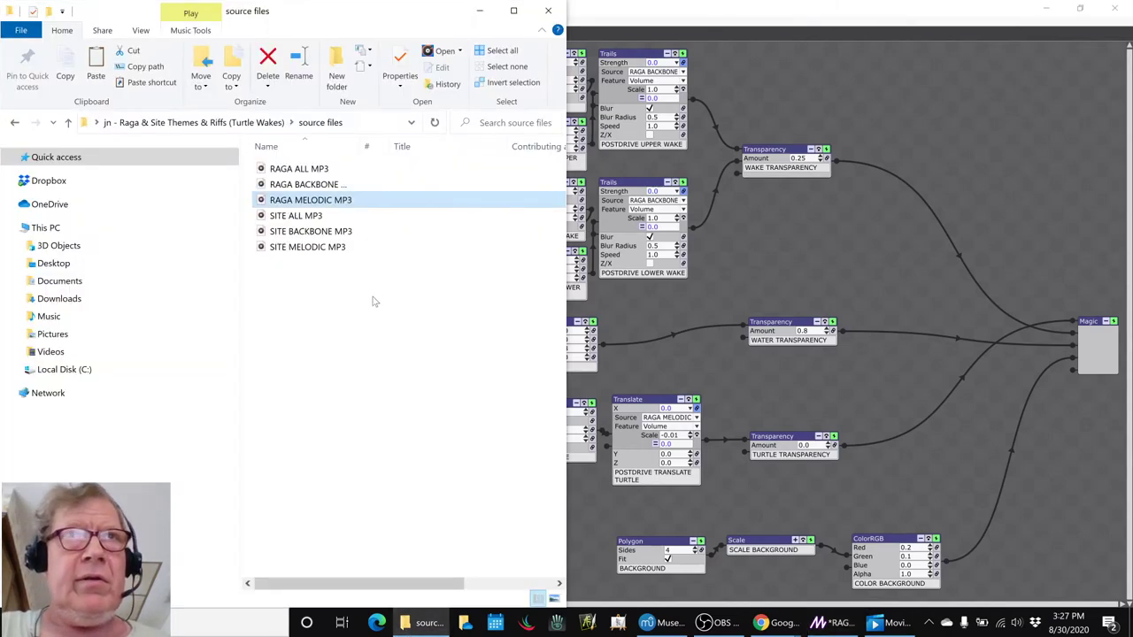
Browse the SITE ALL, SITE BACKBONE and SITE MELODIC MP3 stems in the source folder
left_click(336, 219)
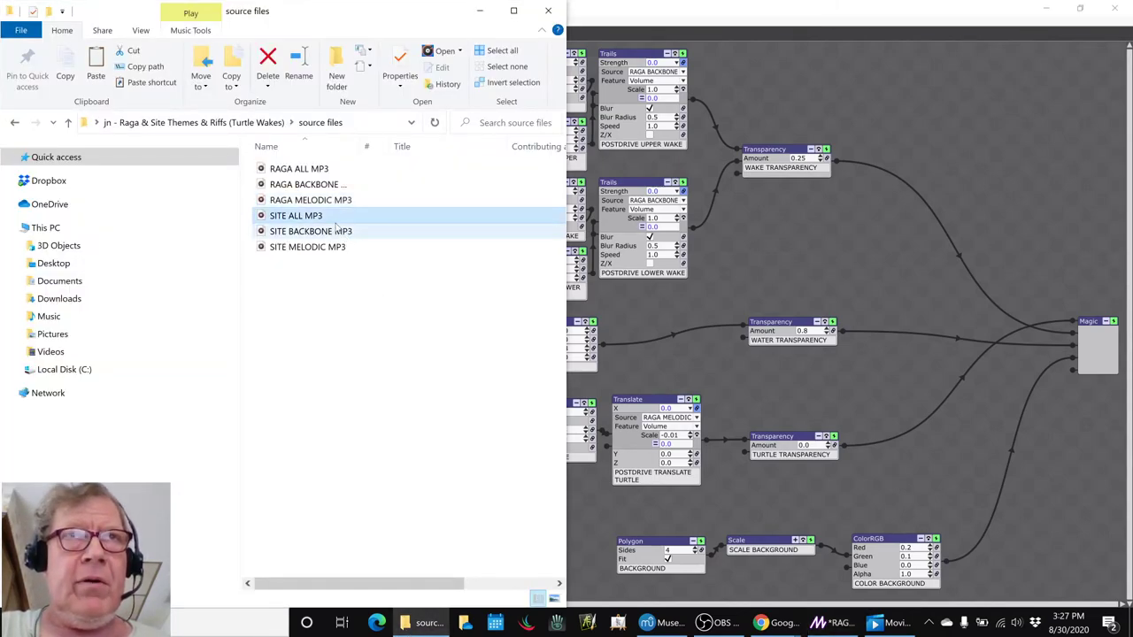
left_click(334, 234)
left_click(335, 246)
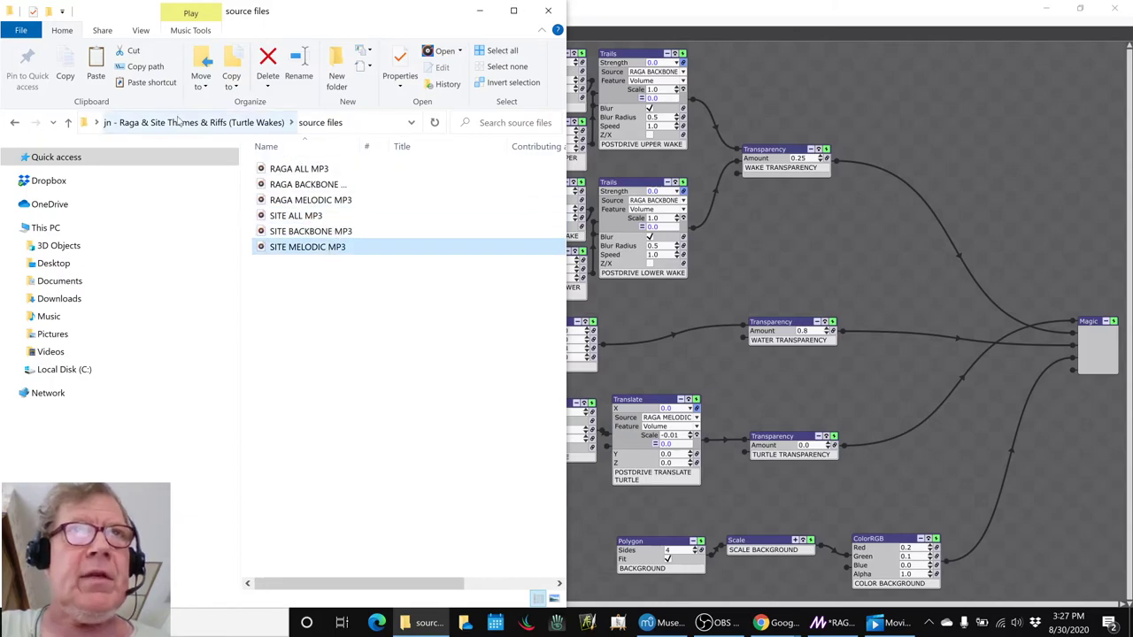
Go up to the Turtle Wakes folder, watch the SITE TURTLE WAKE movie, then minimize the player
left_click(180, 123)
left_click(399, 298)
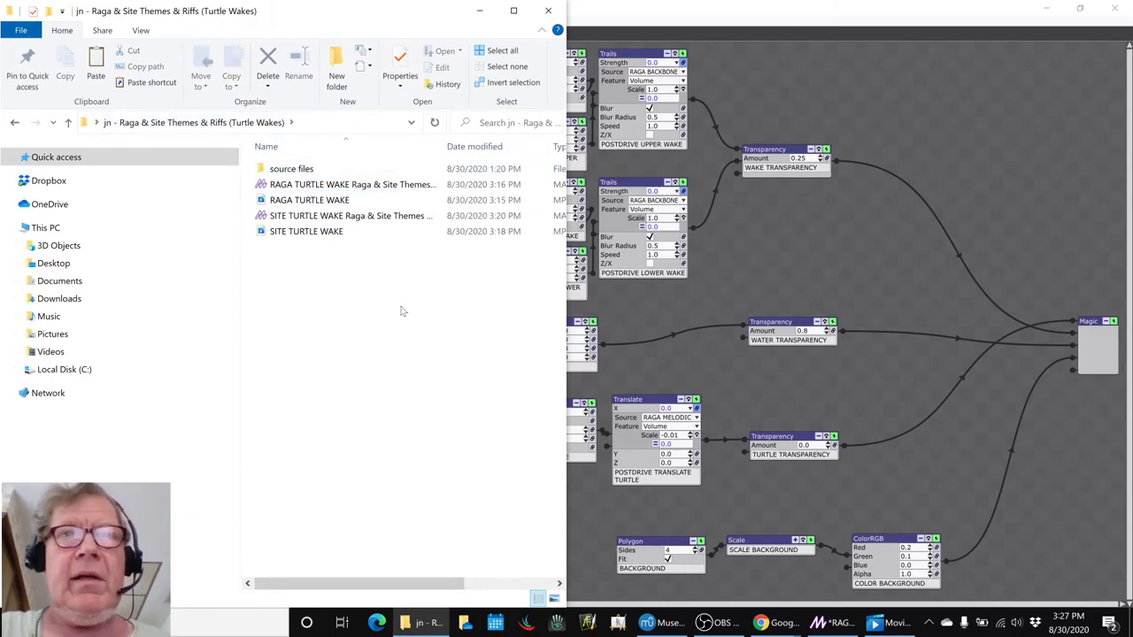
double_click(305, 231)
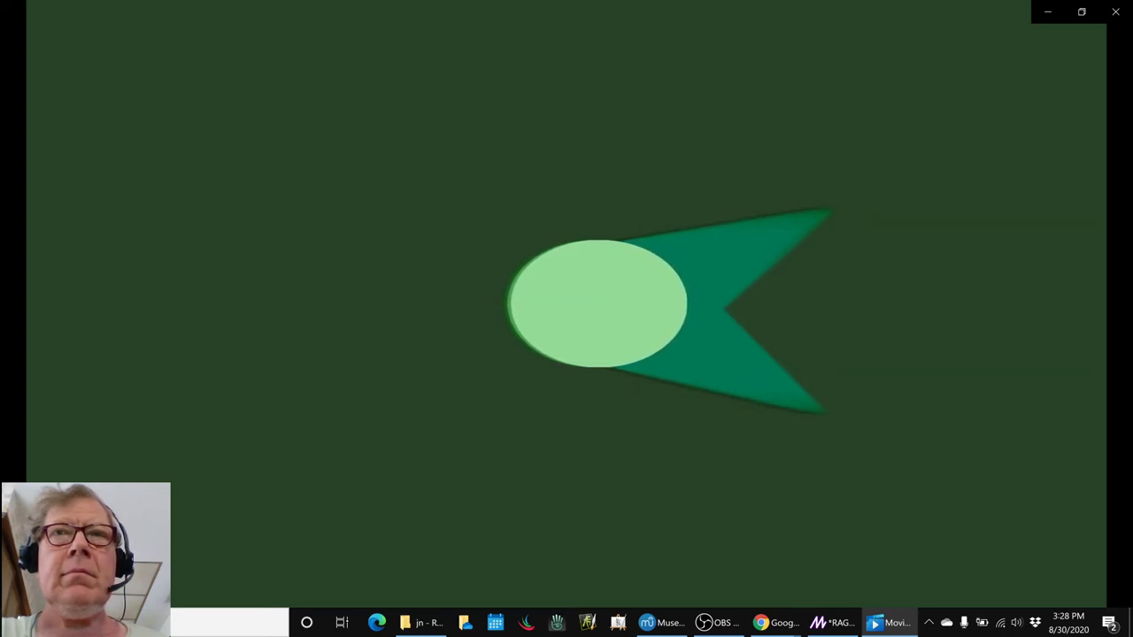
left_click(611, 502)
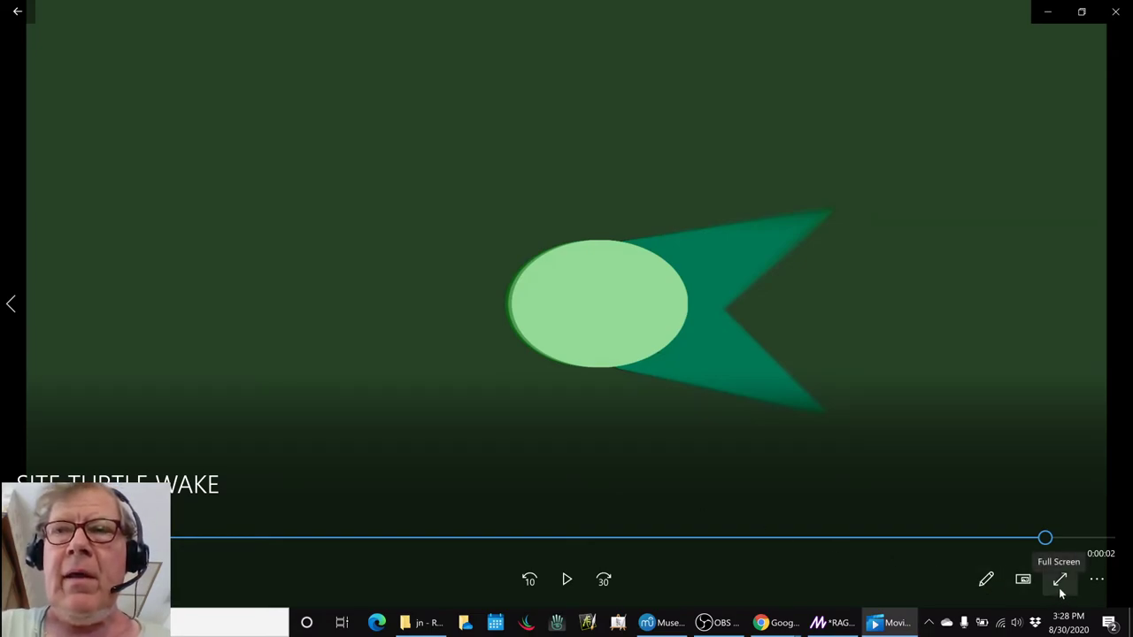
left_click(1047, 12)
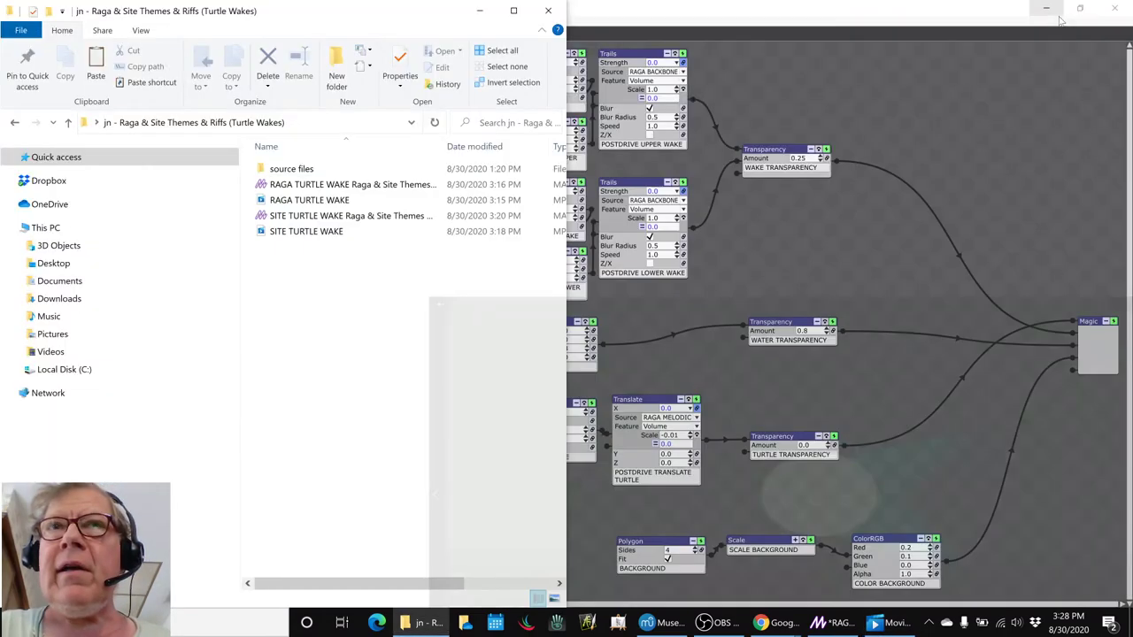
Enter 'tbd' in the cell below 'add lyrics' under Ideas Next Time in the minutes sheet
key("alt+Tab")
key("alt+Tab")
key("alt+Tab")
key("alt+Tab")
key("alt+Tab")
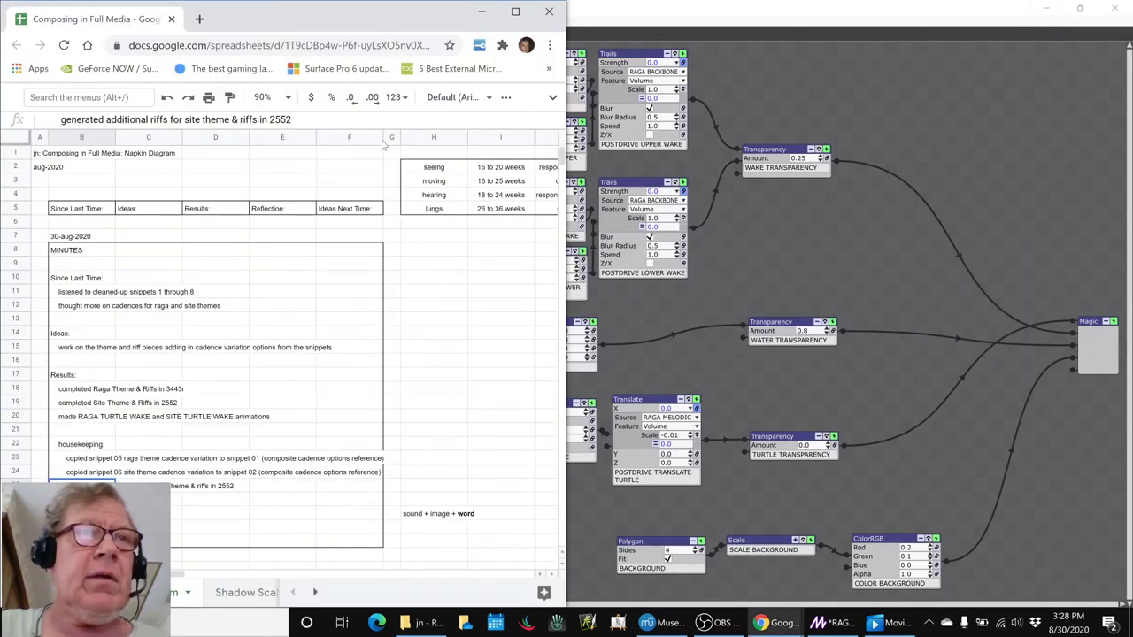
left_click(81, 500)
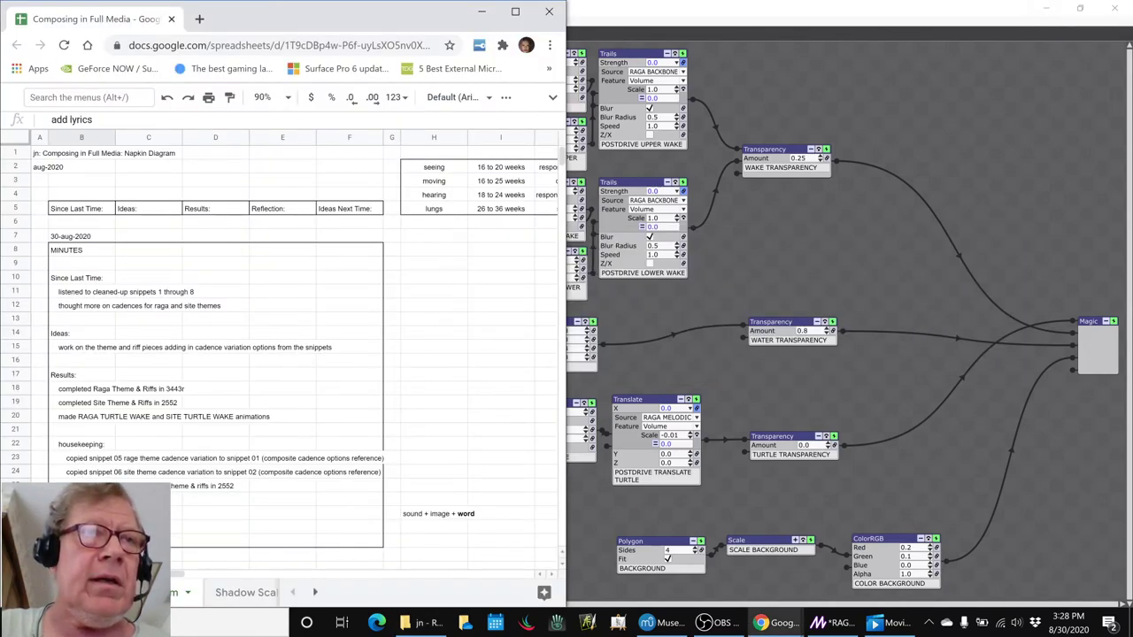
key("BackSpace")
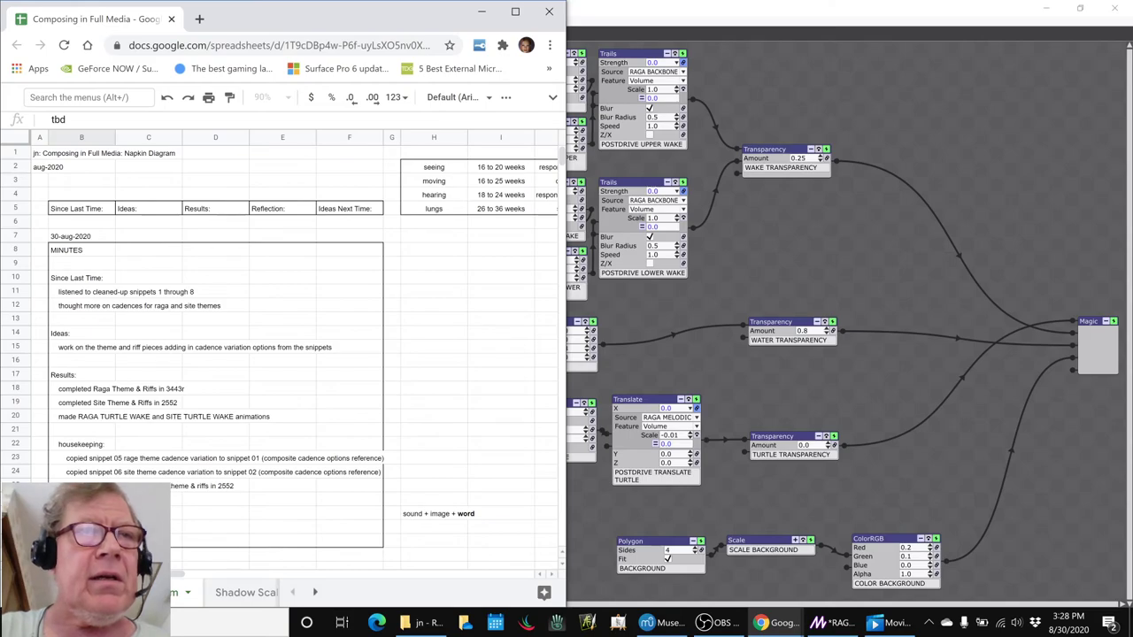
type("tbd")
left_click(177, 526)
Insert a row above row 29 and copy 'add lyrics' from B28 down into B29
scroll(175, 373, "down", 7)
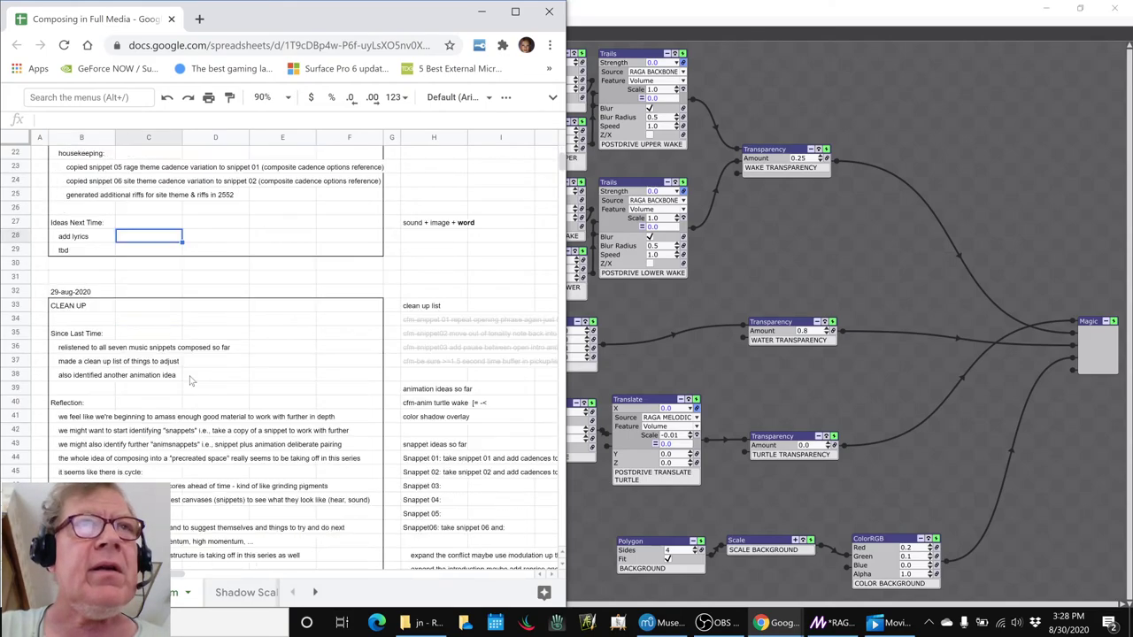
right_click(17, 237)
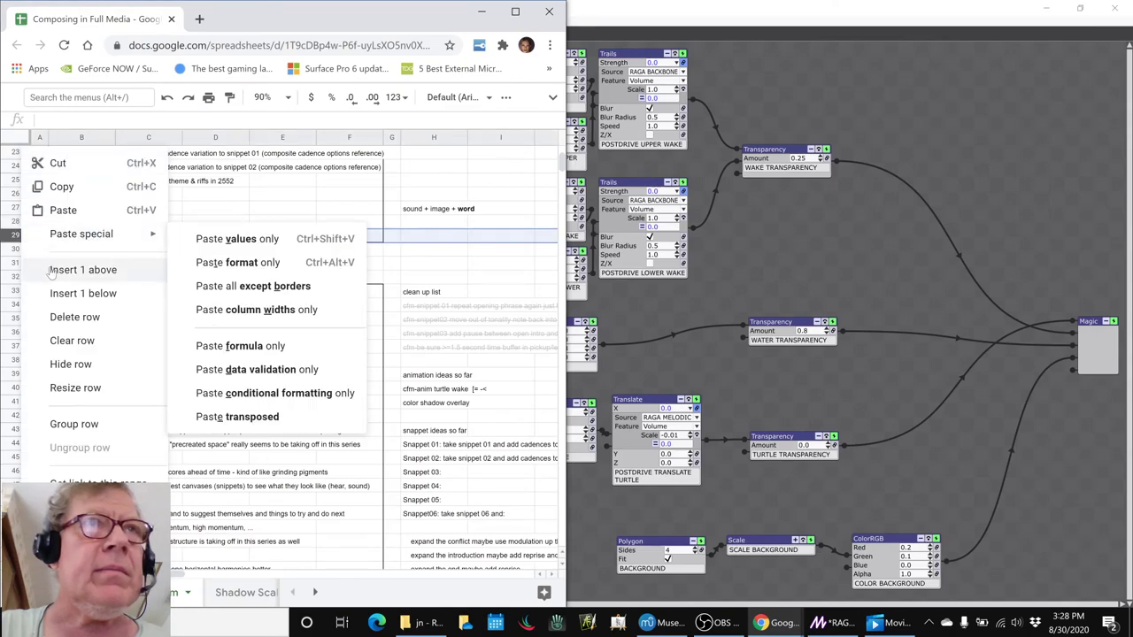
left_click(75, 260)
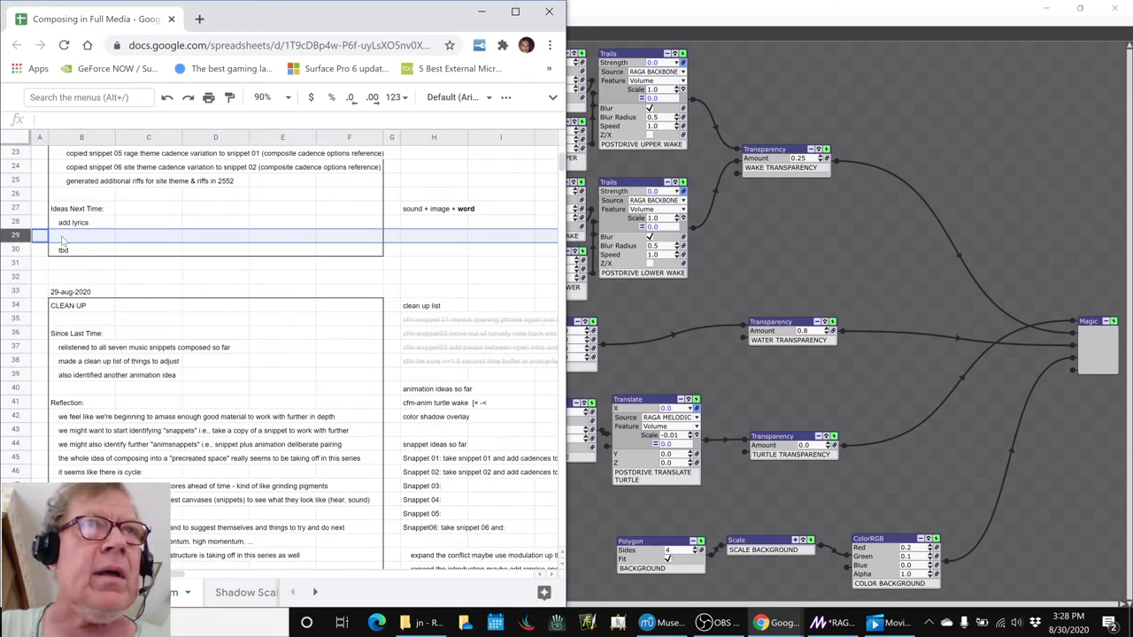
left_click(64, 237)
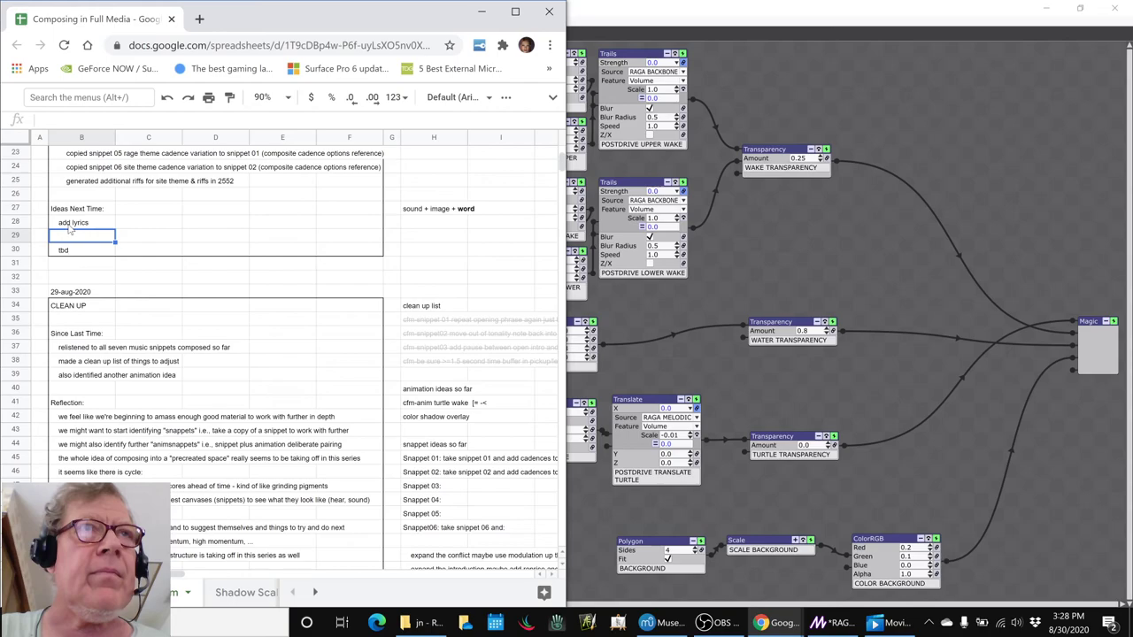
left_click(69, 226)
key("ctrl+c")
key("Down")
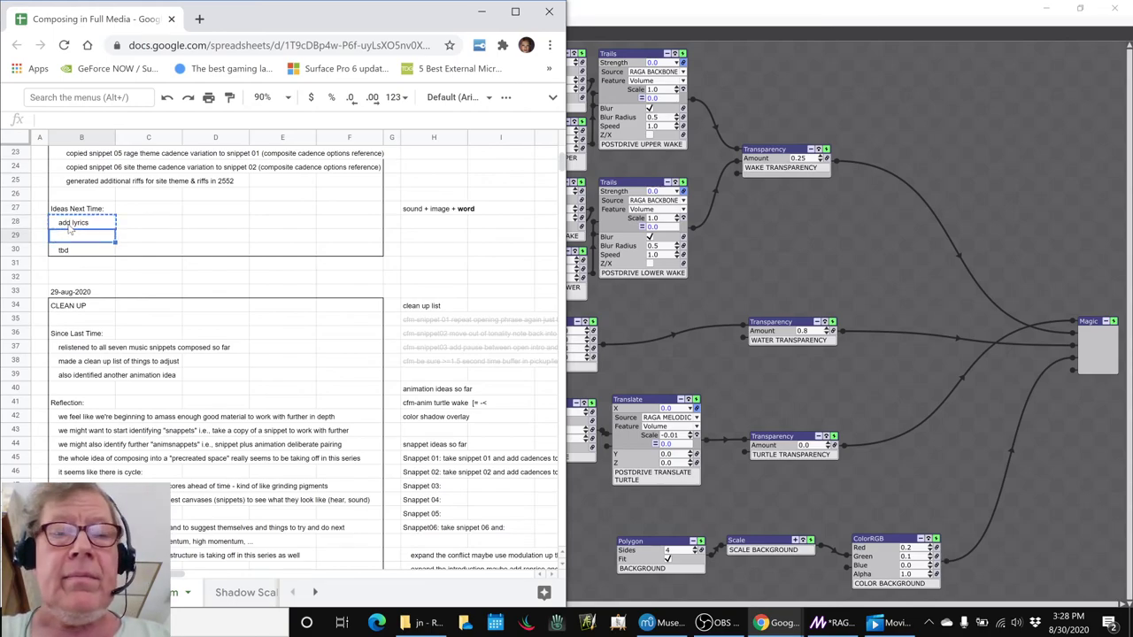
key("ctrl+v")
Overwrite B28 with 'share work to date further', then switch to OBS
key("Up")
key("BackSpace")
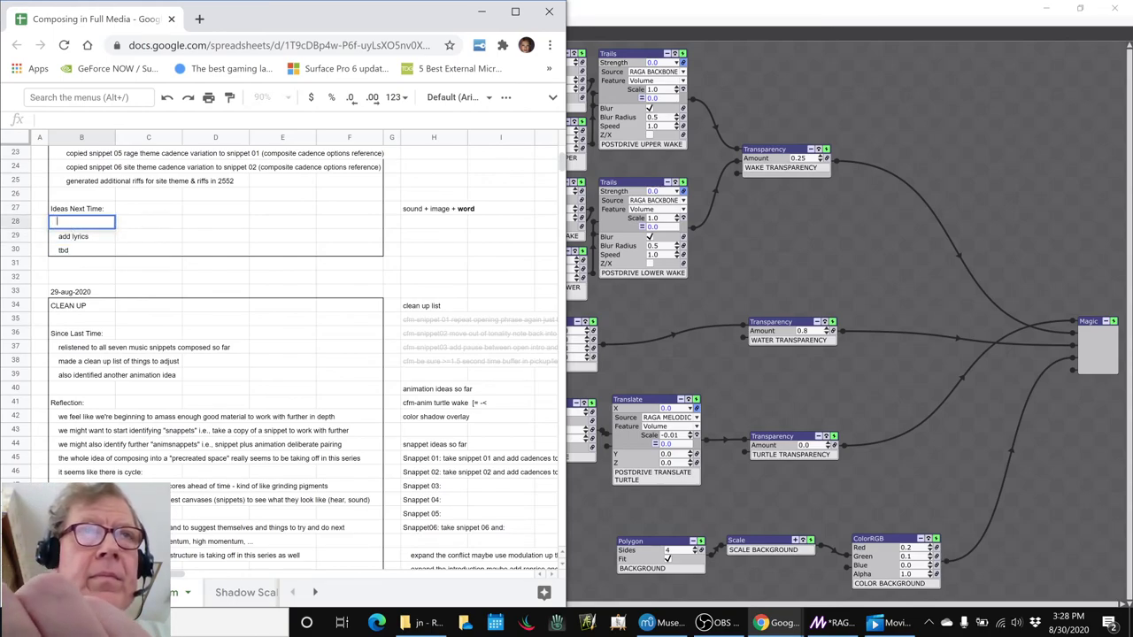
type("share work")
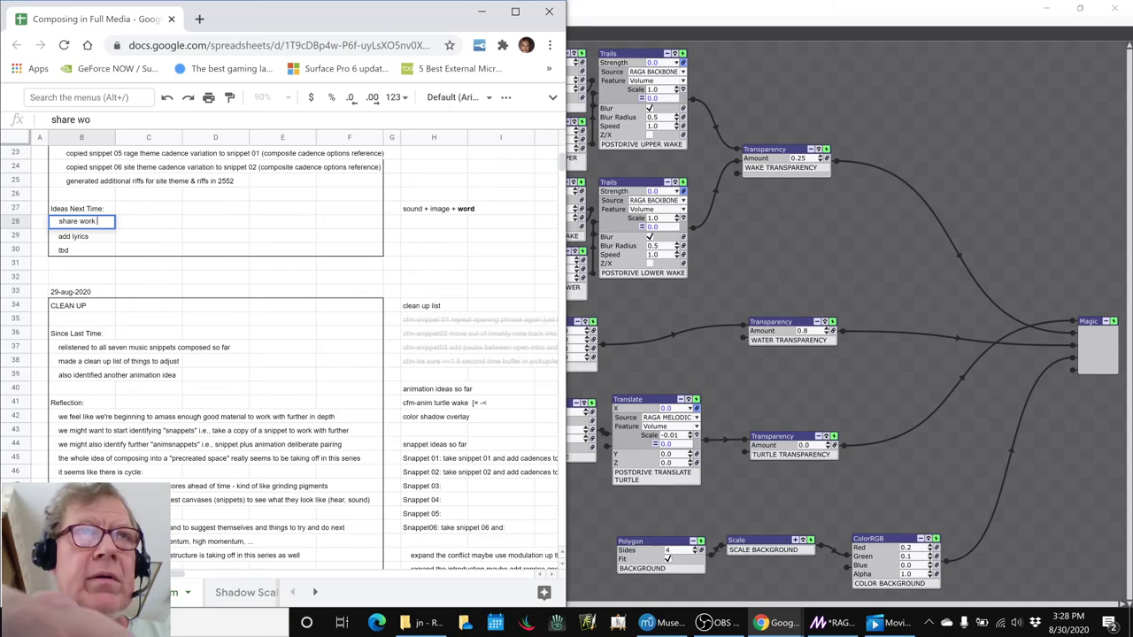
type(" to date fu")
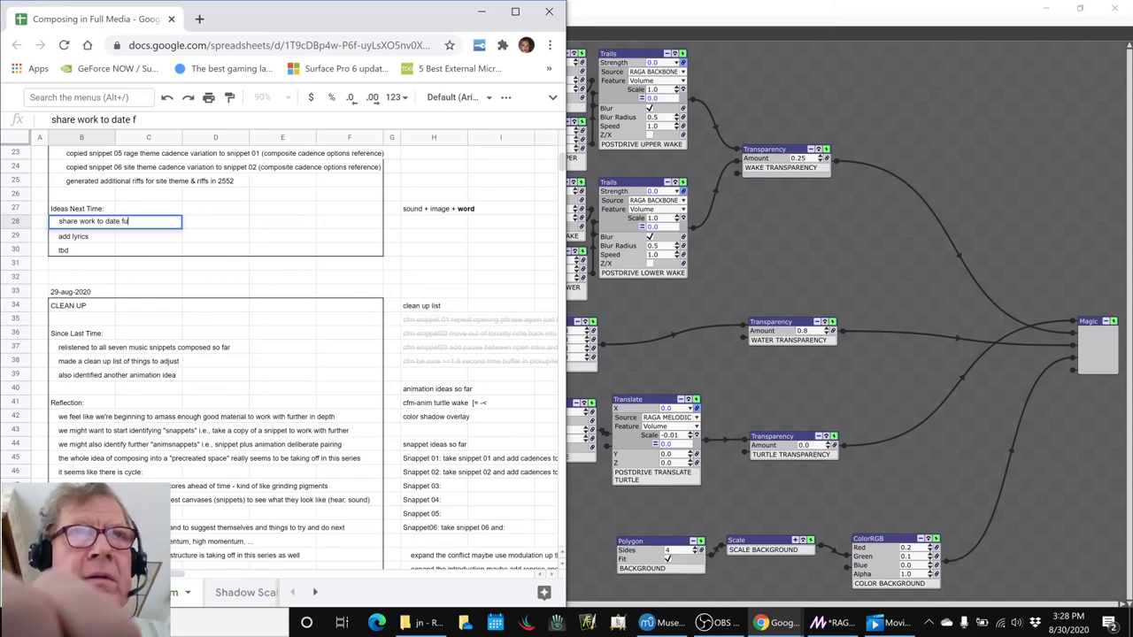
type("rther")
key("Return")
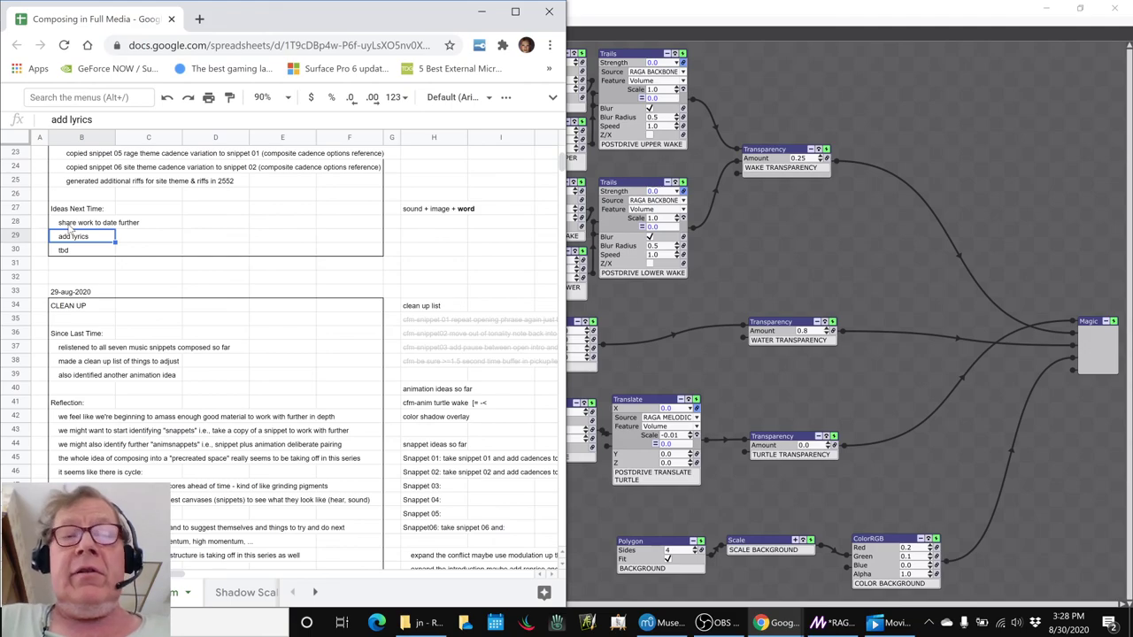
key("alt+Tab")
key("alt+Tab")
key("alt+Tab")
key("alt+Tab")
key("alt+Tab")
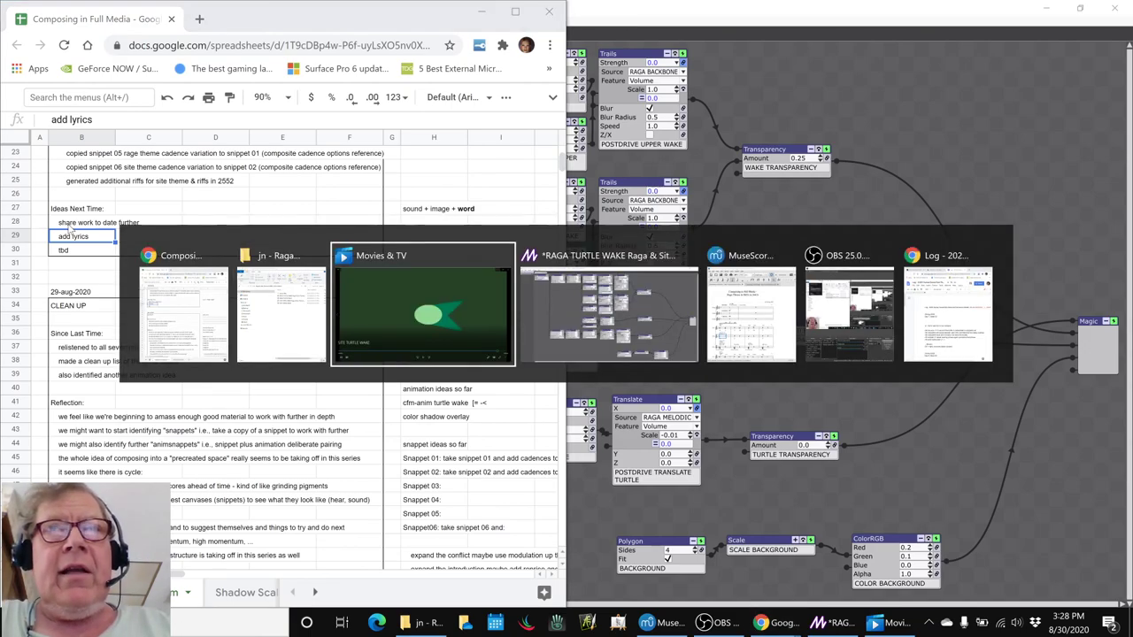